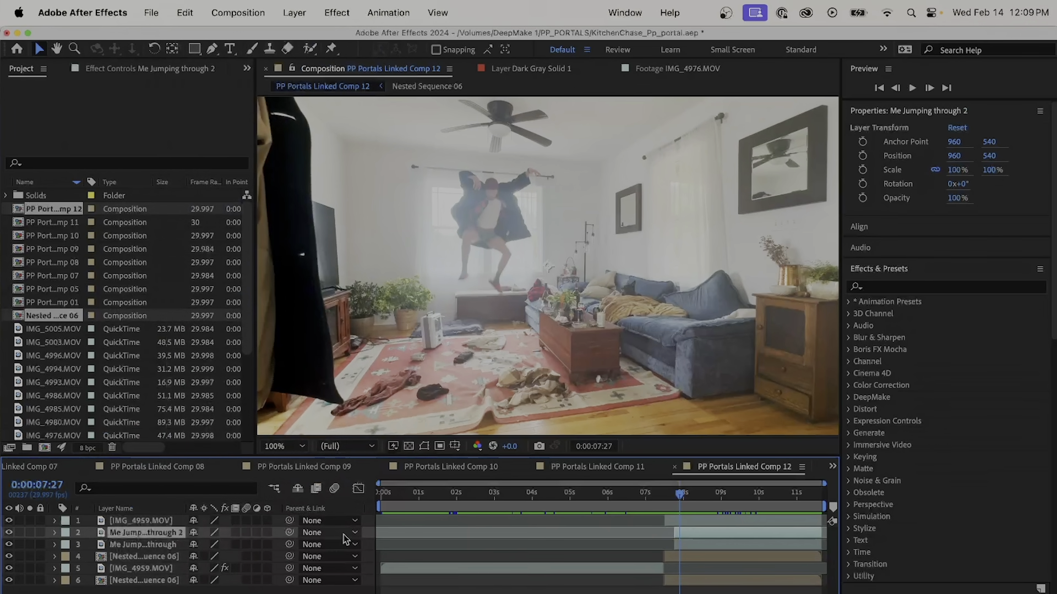
# Rename the Me Jumping through 2 layer as "Roto Me Jumping through 2".
pyautogui.press('Return')
pyautogui.click(110, 533)
pyautogui.write('Roto')
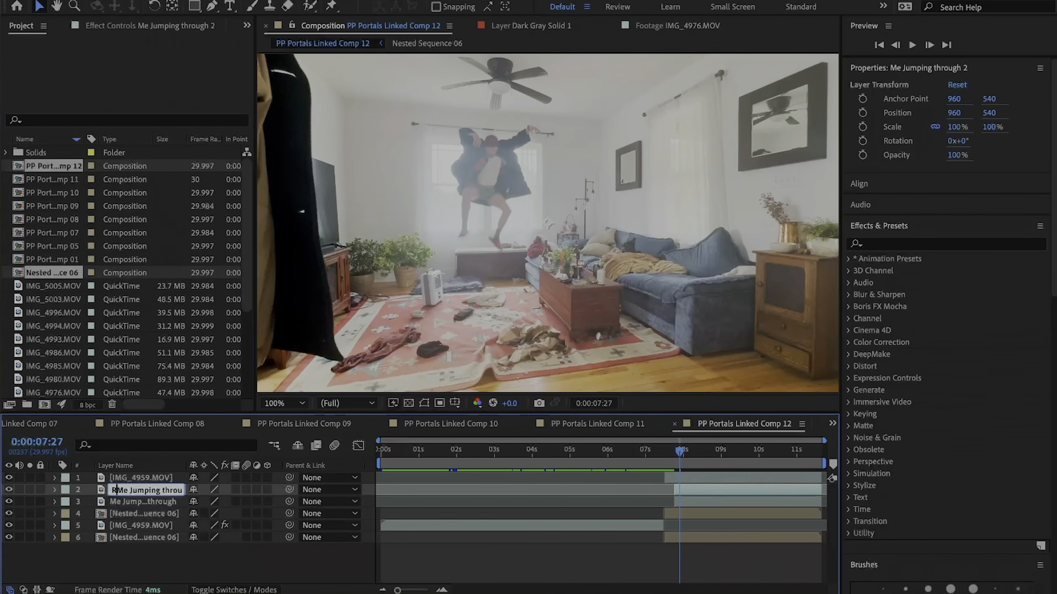
pyautogui.press('Return')
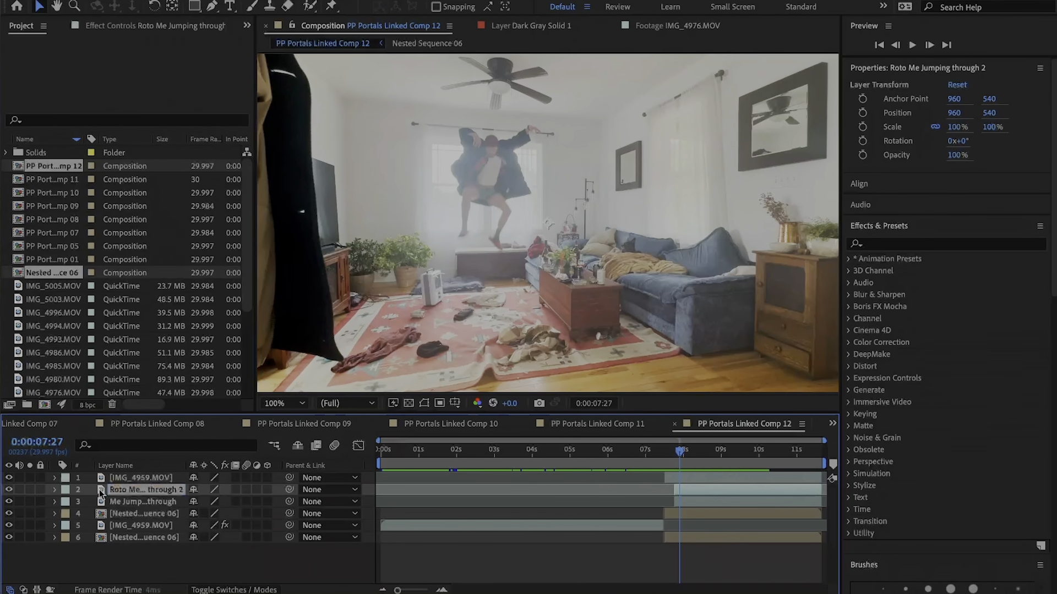
# Open the Roto Me Jumping through 2 layer and paint a Roto Brush foreground stroke down the jumping man.
pyautogui.doubleClick(100, 532)
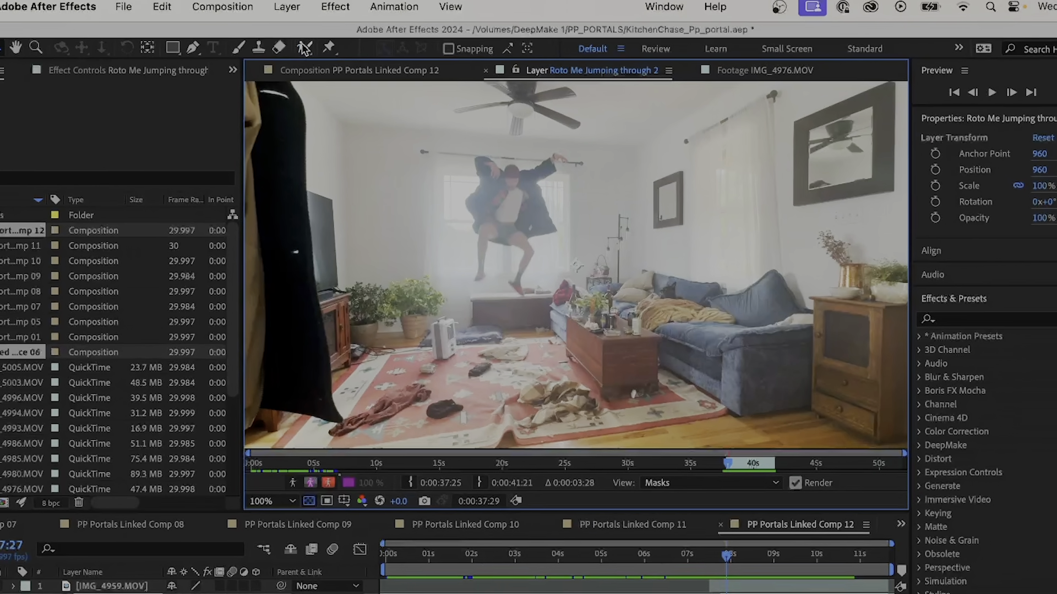
pyautogui.click(309, 6)
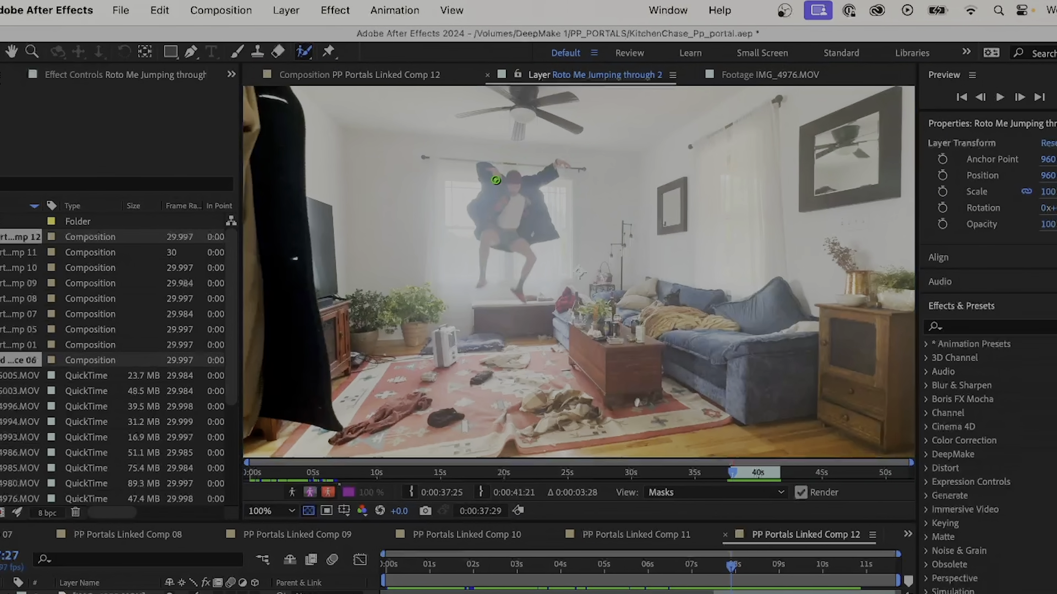
pyautogui.moveTo(496, 180); pyautogui.dragTo(510, 223)
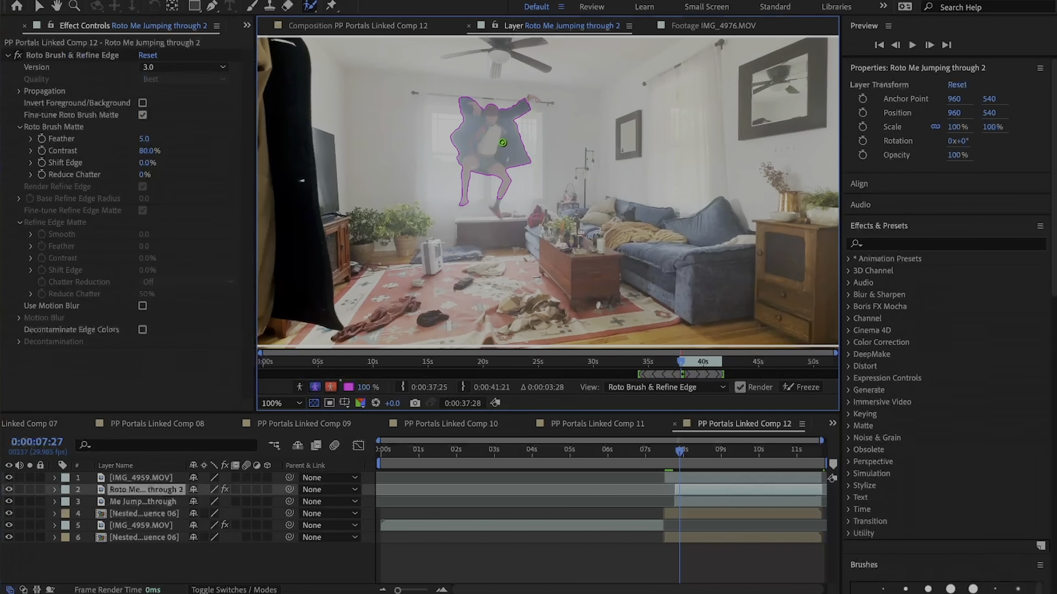
# Examine the Roto Brush outline around the jumping man frame by frame, going back to 0:00:07:18.
pyautogui.press('pageup')
pyautogui.press('pageup')
pyautogui.press('pageup')
pyautogui.press('pageup')
pyautogui.press('pageup')
pyautogui.press('pageup')
pyautogui.press('pageup')
pyautogui.press('pageup')
pyautogui.press('pageup')
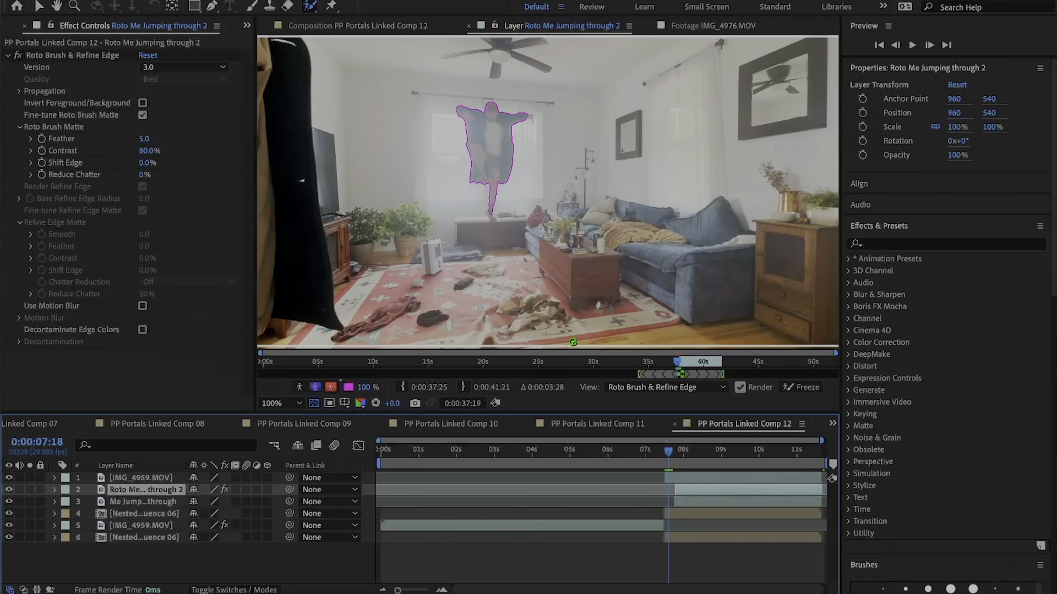
pyautogui.press('pagedown')
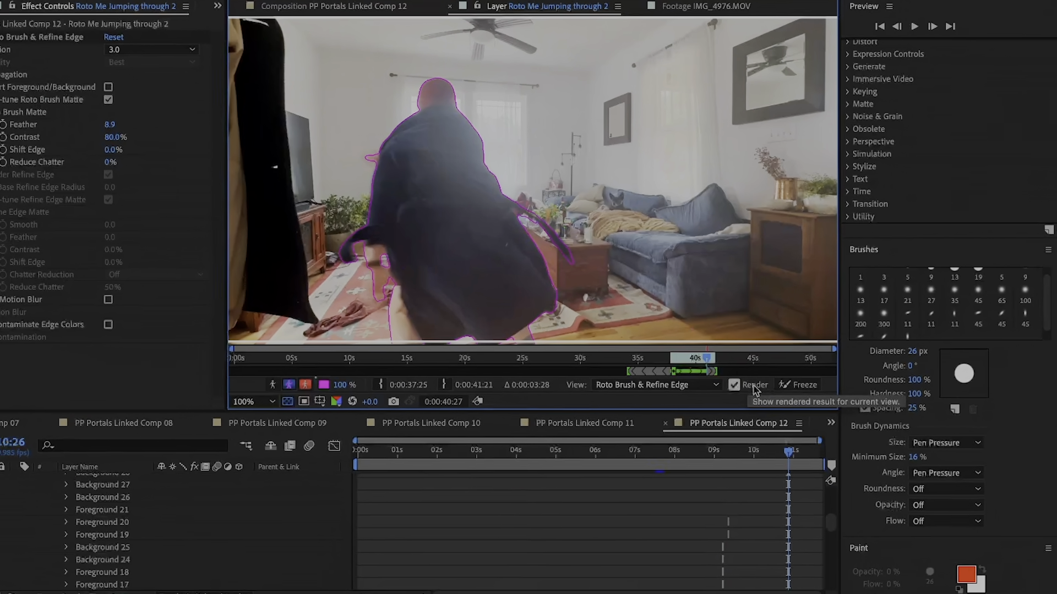
# Freeze the Roto Brush propagation and move the roto layer to the top of PP Portals Linked Comp 12's layer stack.
pyautogui.click(798, 385)
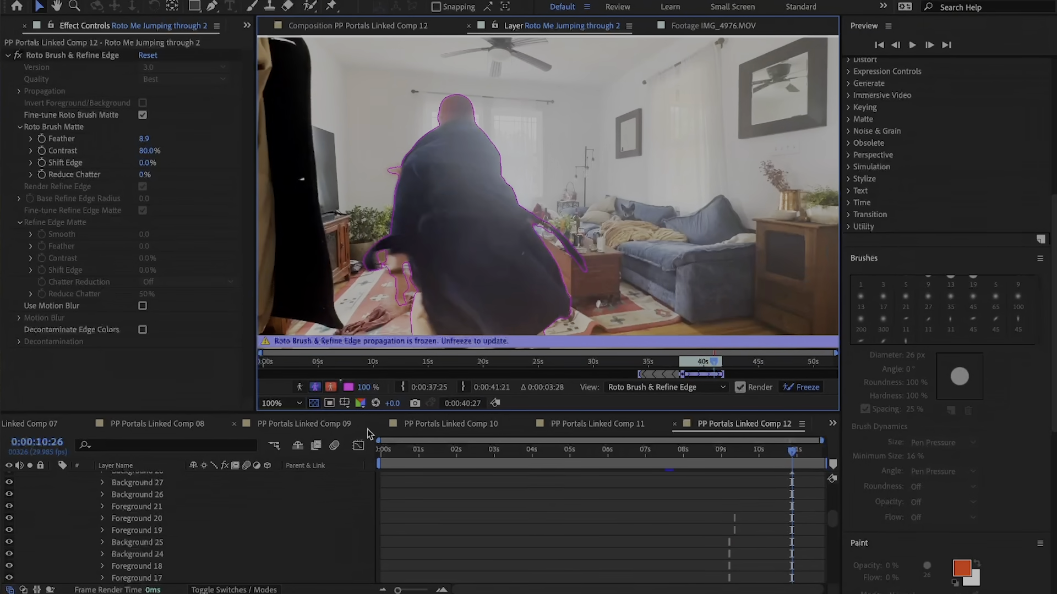
pyautogui.click(342, 29)
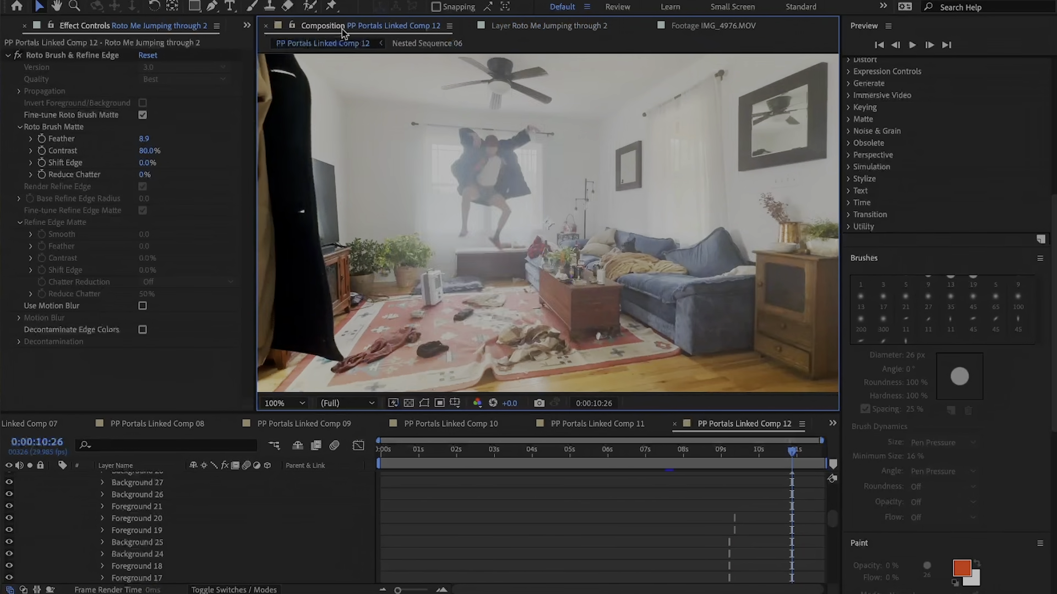
pyautogui.scroll(15, 223, 542)
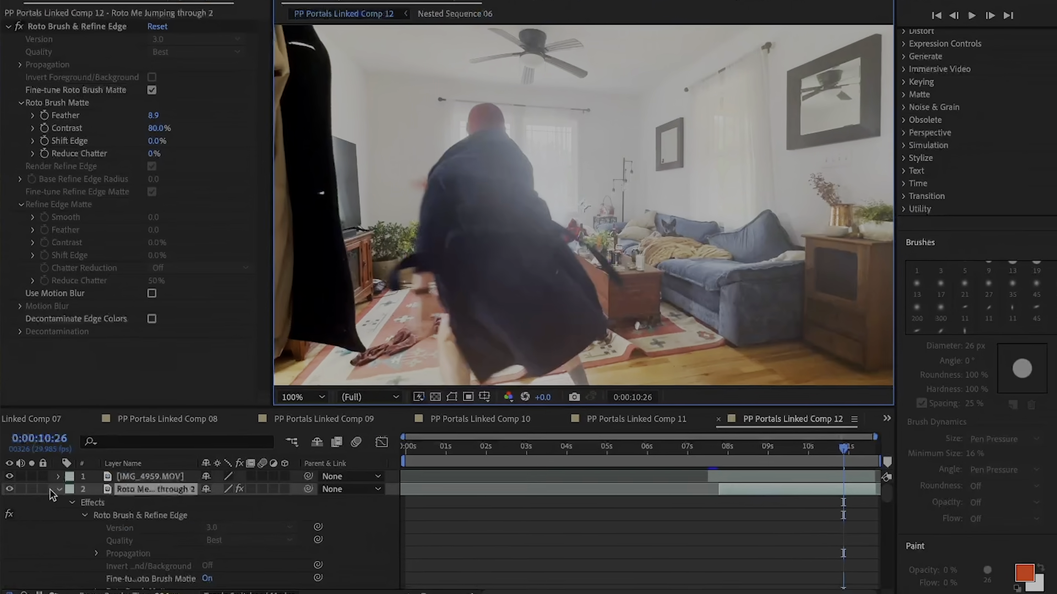
pyautogui.click(57, 490)
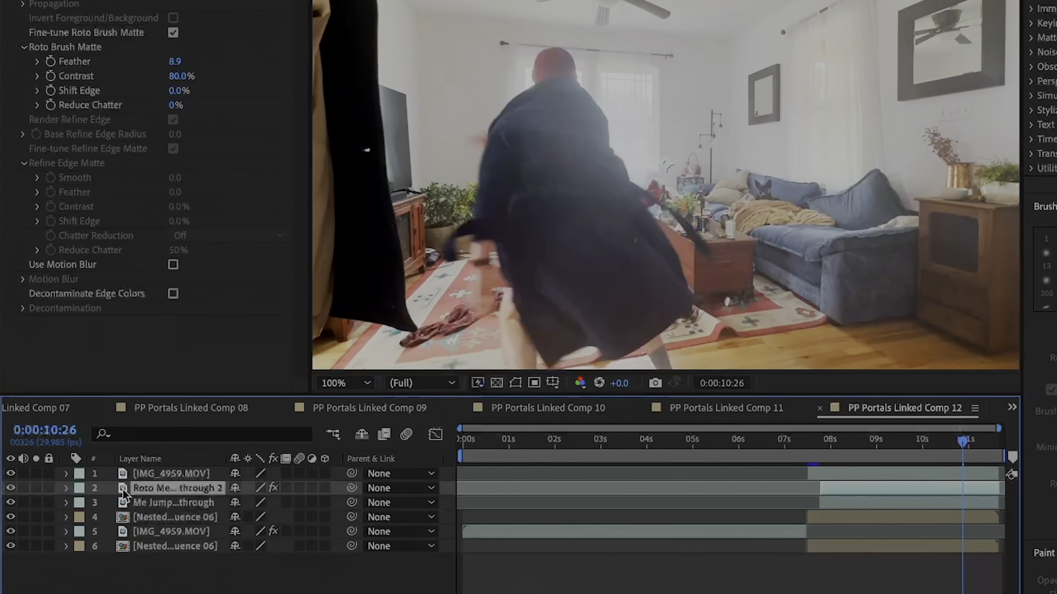
pyautogui.moveTo(121, 492); pyautogui.dragTo(128, 476)
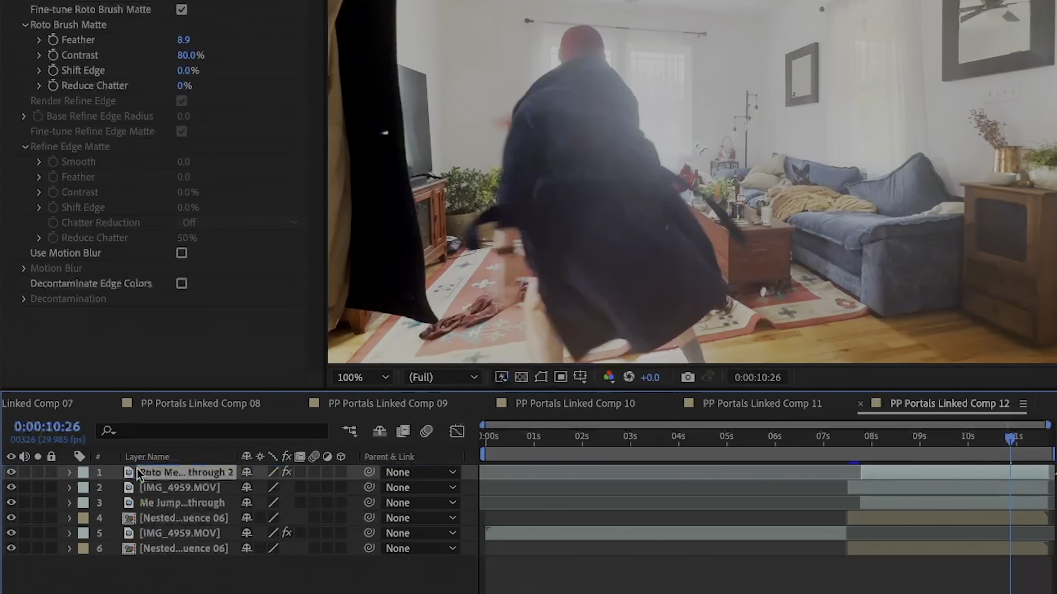
pyautogui.moveTo(823, 447); pyautogui.dragTo(900, 443)
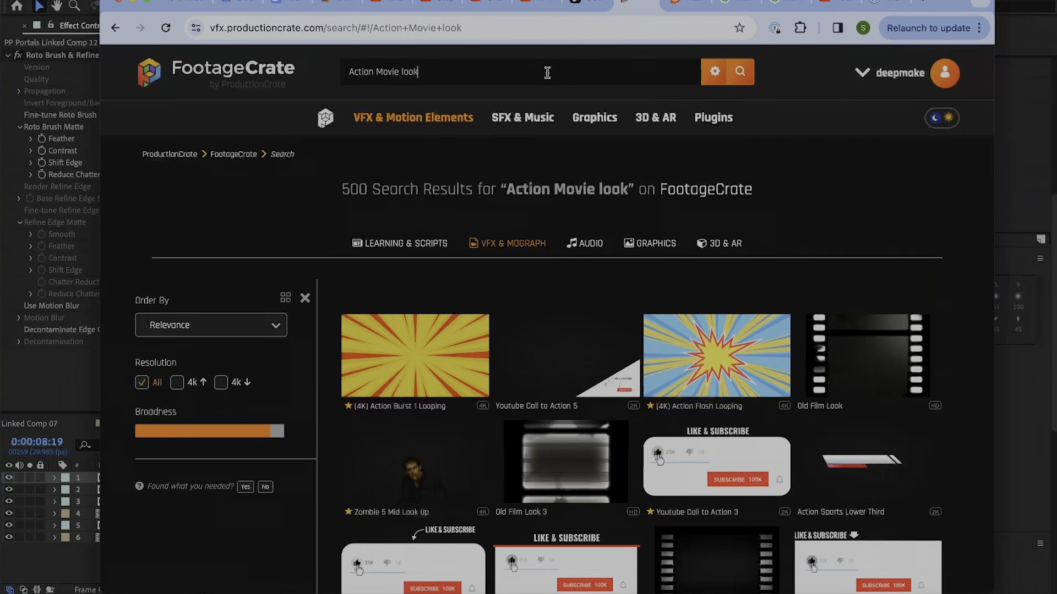
# Switch to the browser, search FootageCrate for "Portal effect" and look through the portal clips.
pyautogui.tripleClick(547, 72)
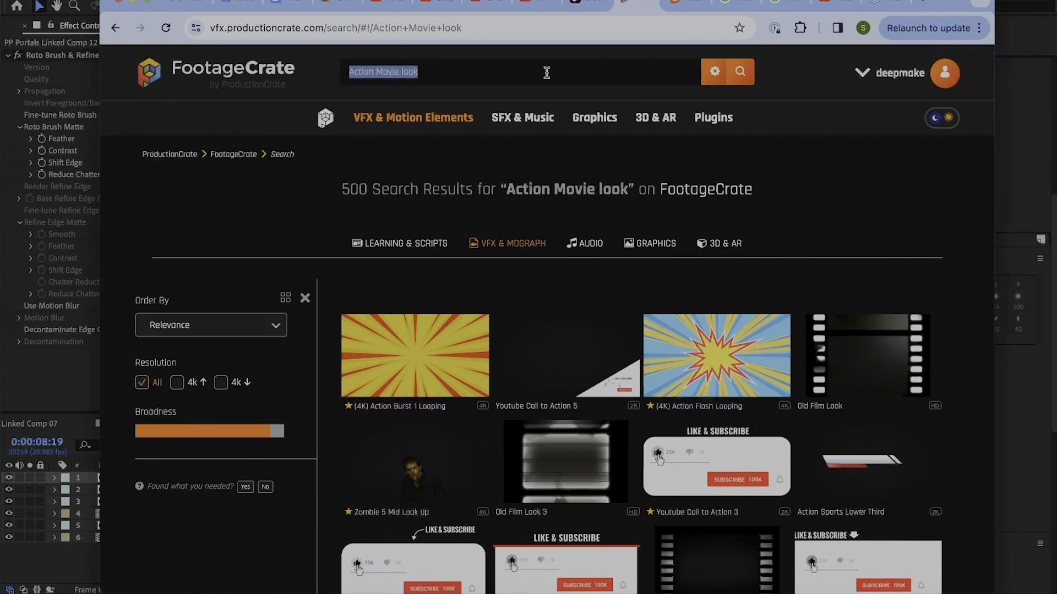
pyautogui.write('Portal')
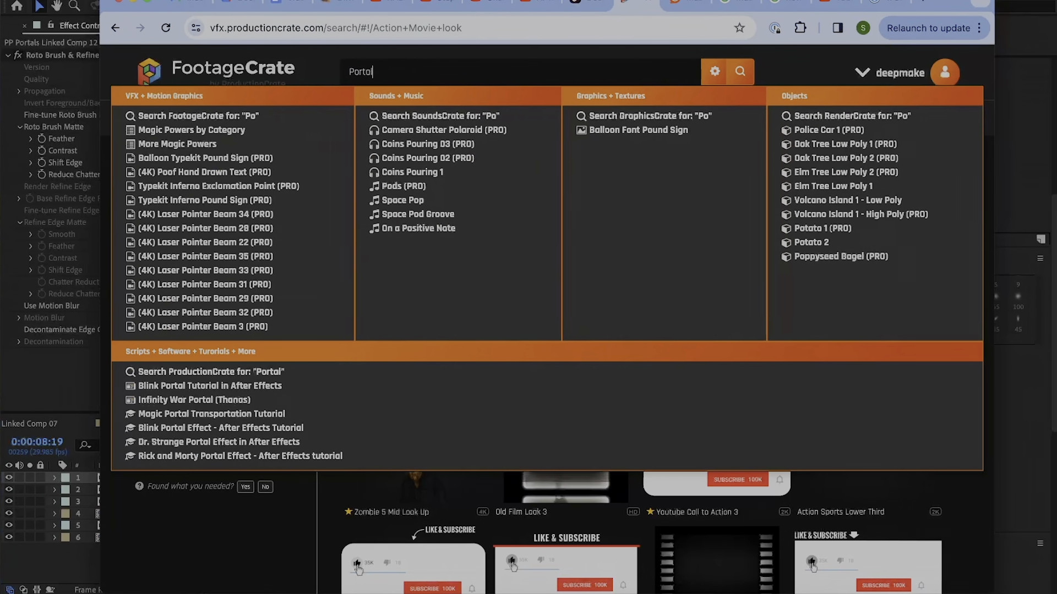
pyautogui.write(' e')
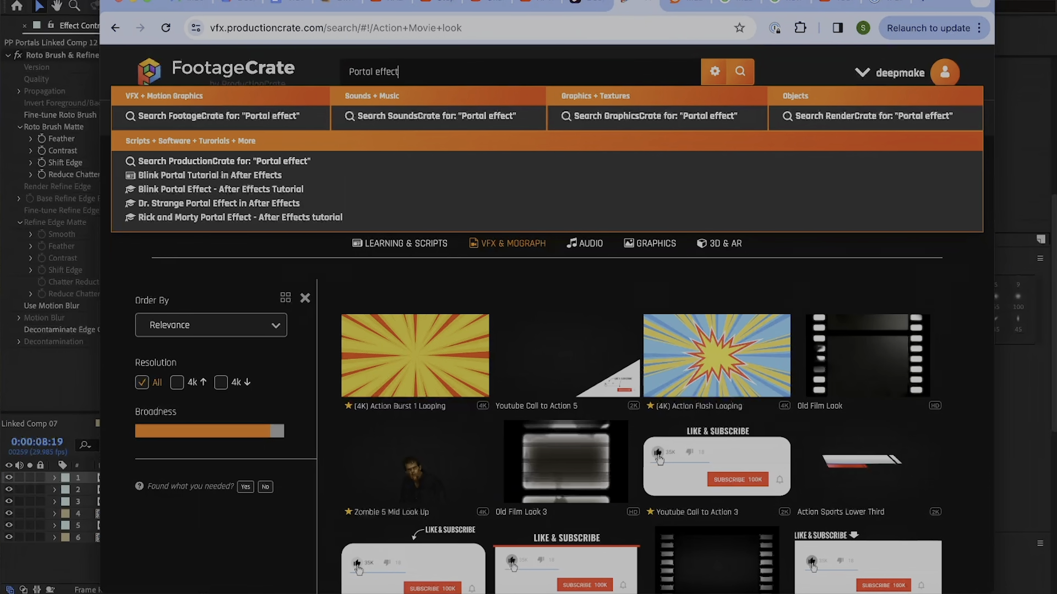
pyautogui.write('ffect')
pyautogui.press('Return')
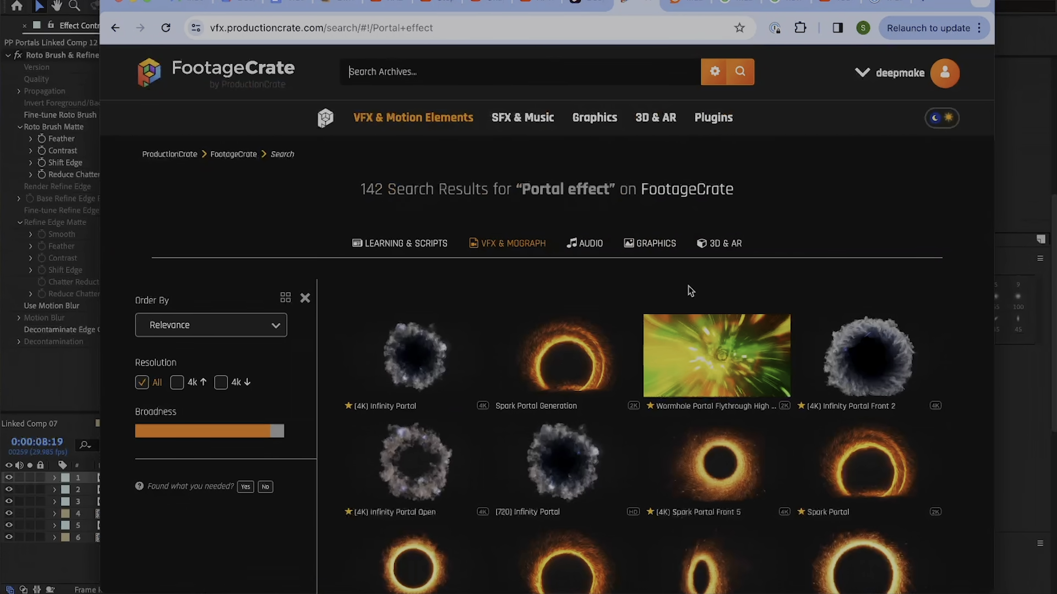
pyautogui.scroll(-3, 721, 283)
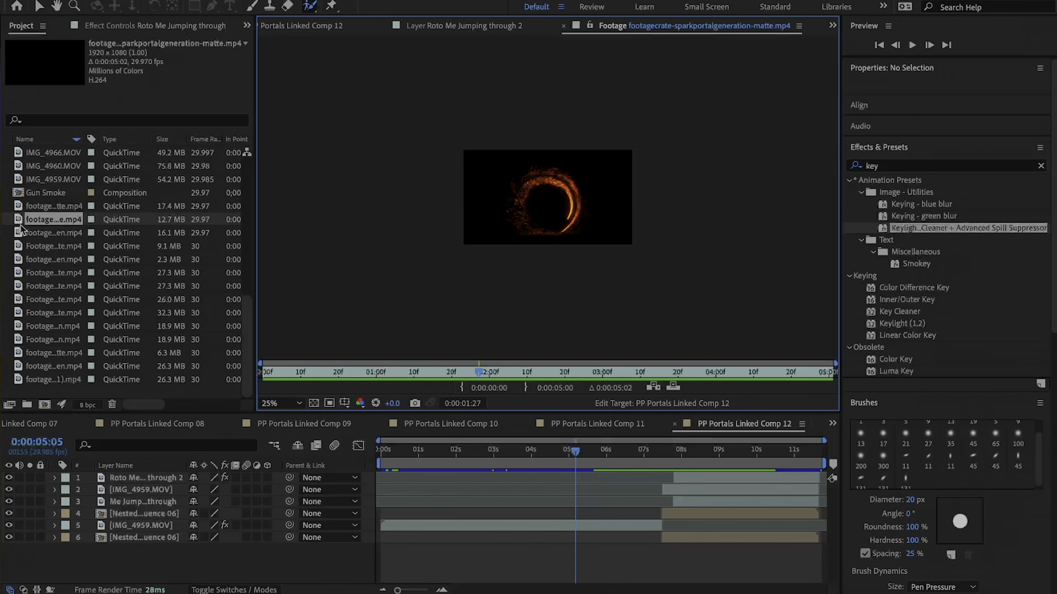
# Place the spark portal generation matte clip directly beneath the roto layer, starting at about 0:00:02:22.
pyautogui.moveTo(19, 220); pyautogui.dragTo(117, 483)
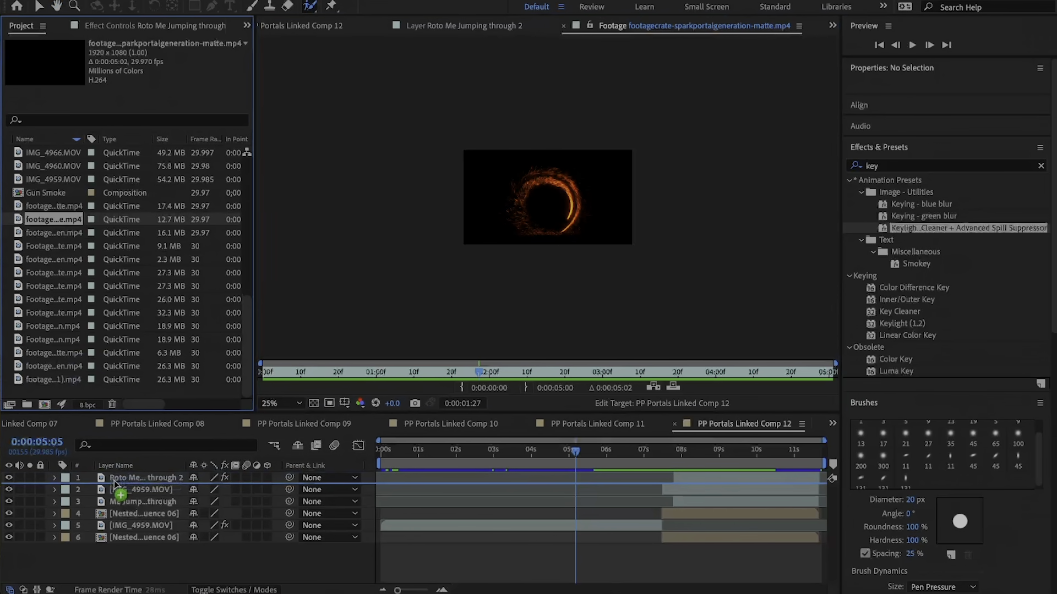
pyautogui.moveTo(464, 483); pyautogui.dragTo(504, 488)
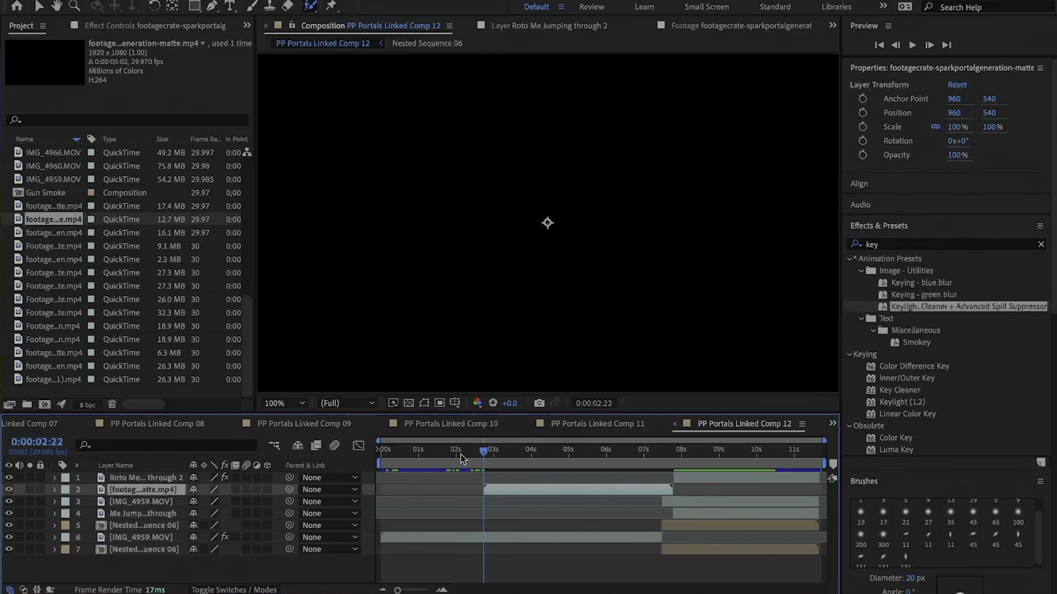
pyautogui.moveTo(461, 455); pyautogui.dragTo(627, 472)
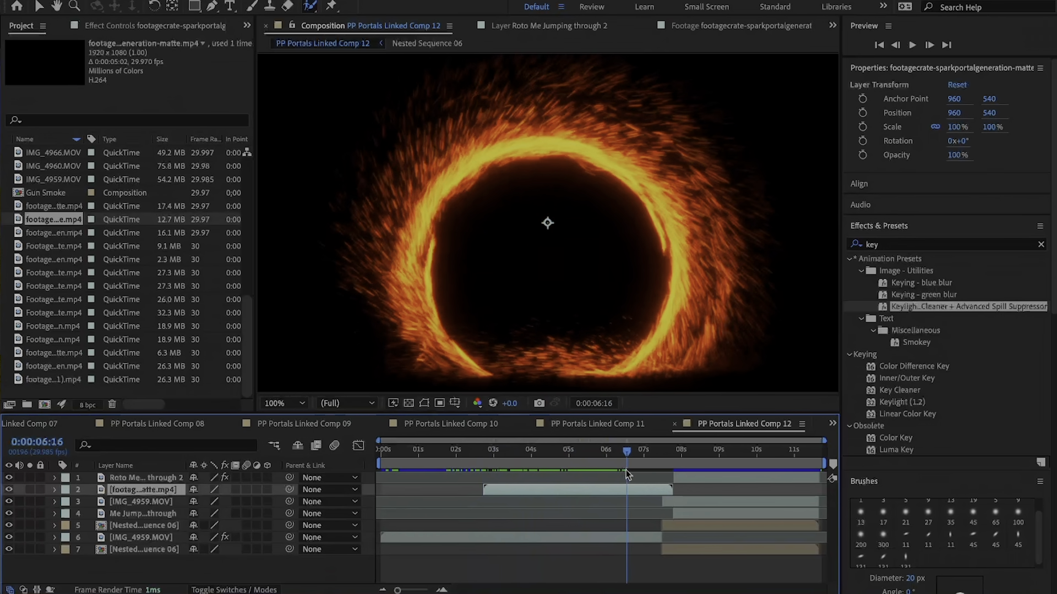
# Set the spark portal generation layer's blending mode to Add.
pyautogui.rightClick(136, 493)
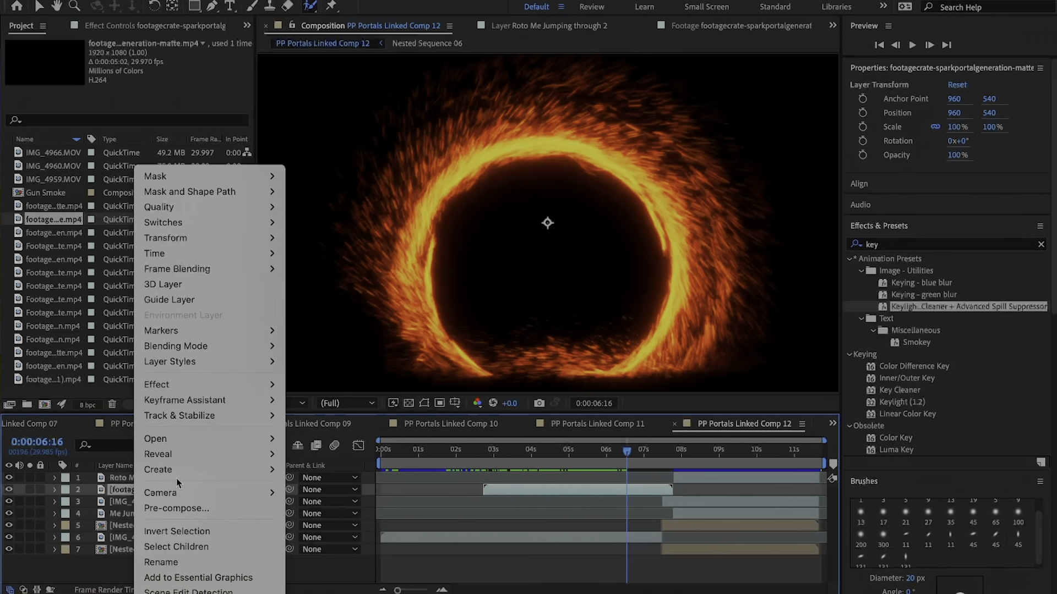
pyautogui.moveTo(227, 352)
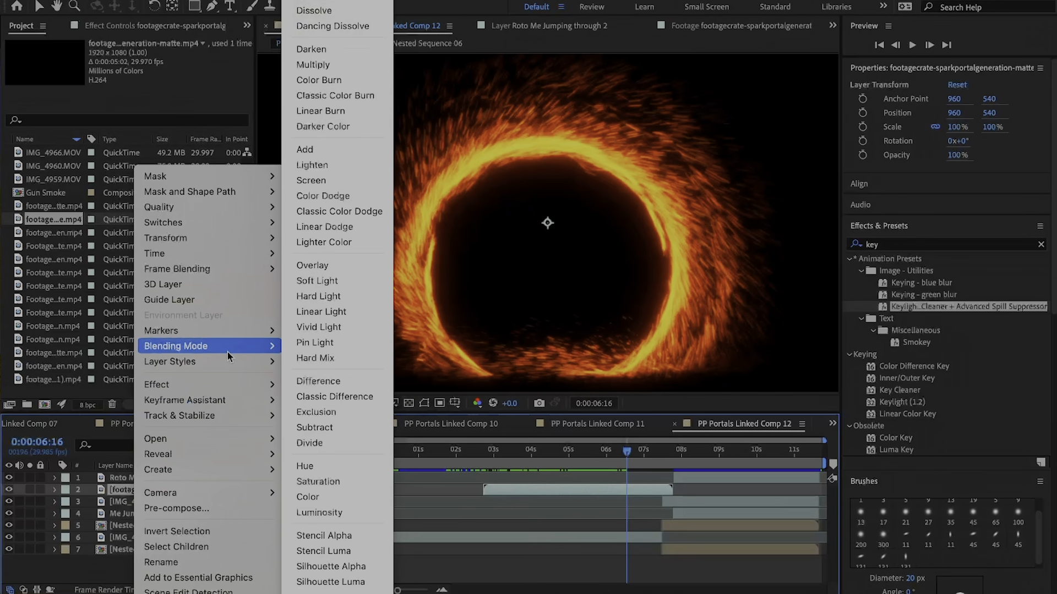
pyautogui.click(325, 151)
pyautogui.moveTo(482, 453); pyautogui.dragTo(547, 454)
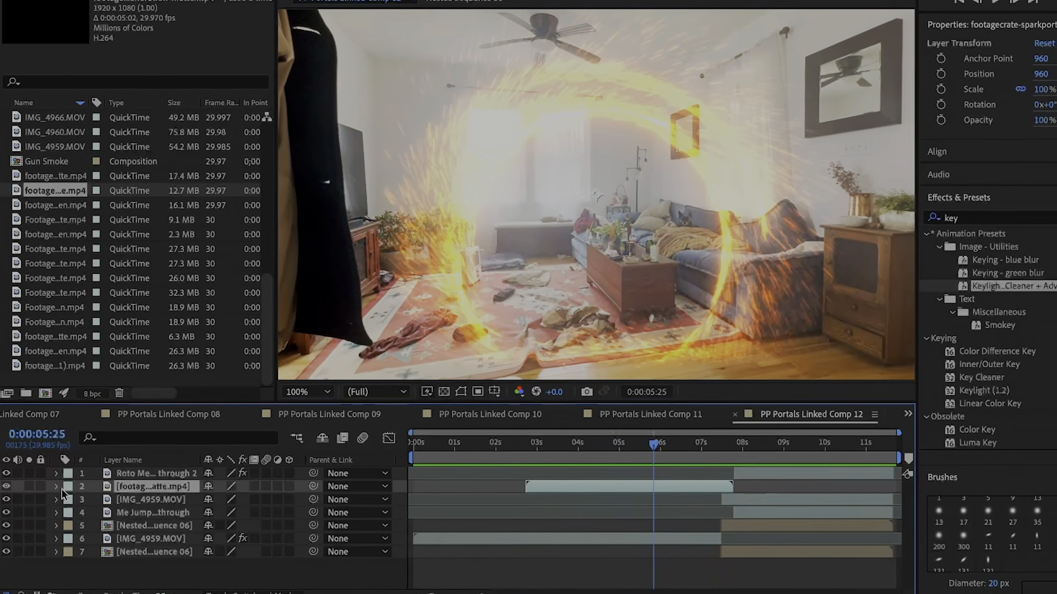
# Set the portal generation layer's position to 798, 358 and its scale to 63%, and preview the portal opening.
pyautogui.click(54, 490)
pyautogui.click(72, 498)
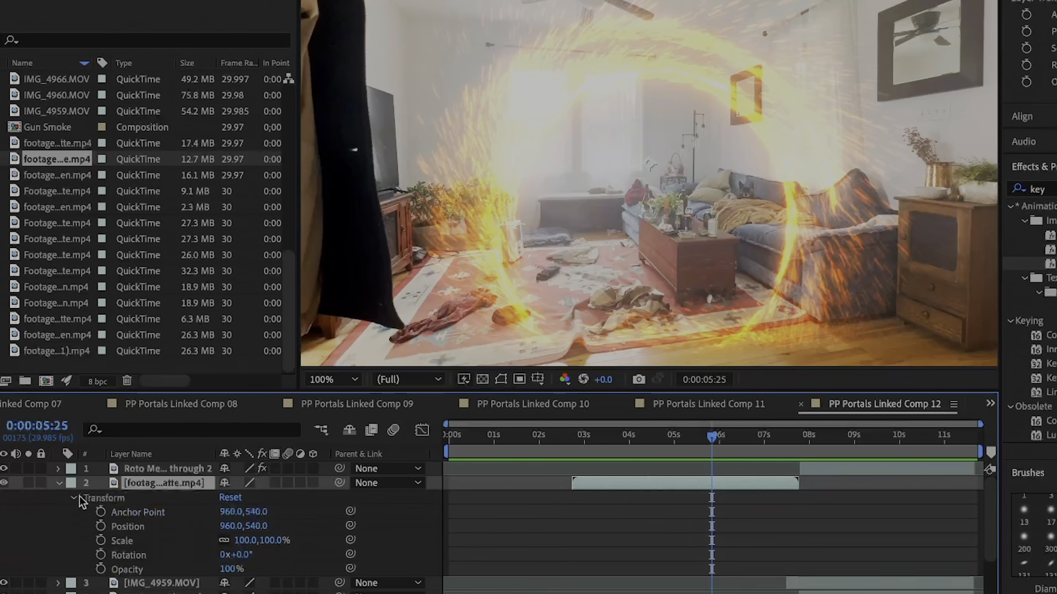
pyautogui.moveTo(244, 528); pyautogui.dragTo(93, 522)
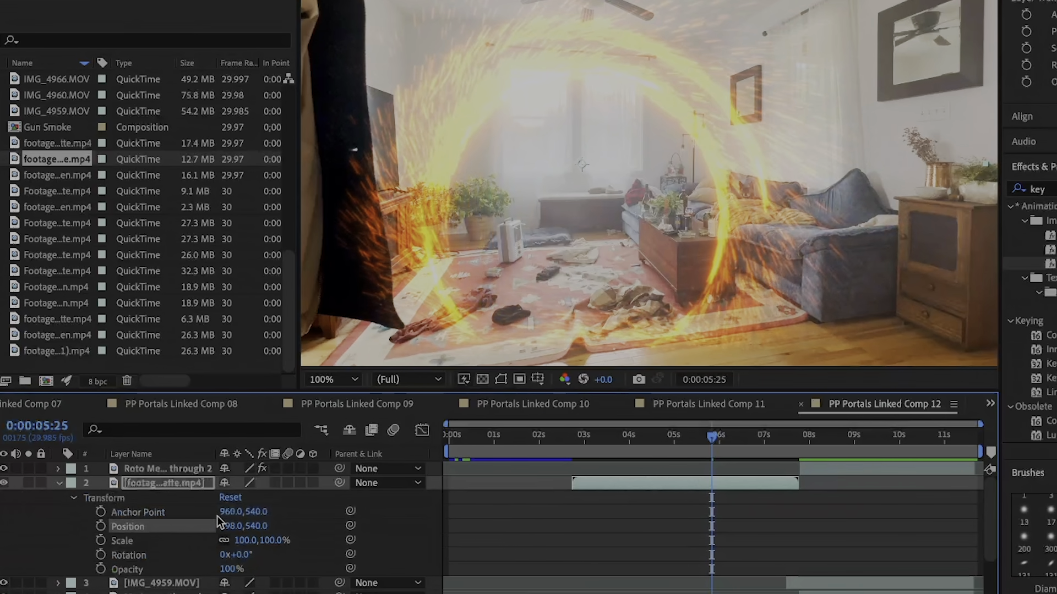
pyautogui.moveTo(249, 543); pyautogui.dragTo(99, 526)
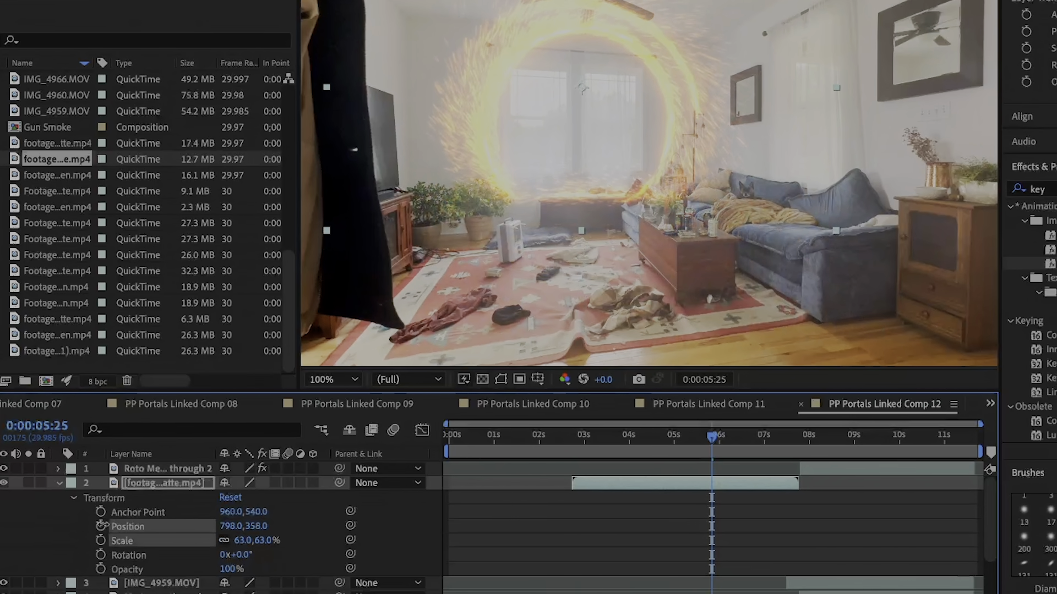
pyautogui.click(123, 525)
pyautogui.click(553, 439)
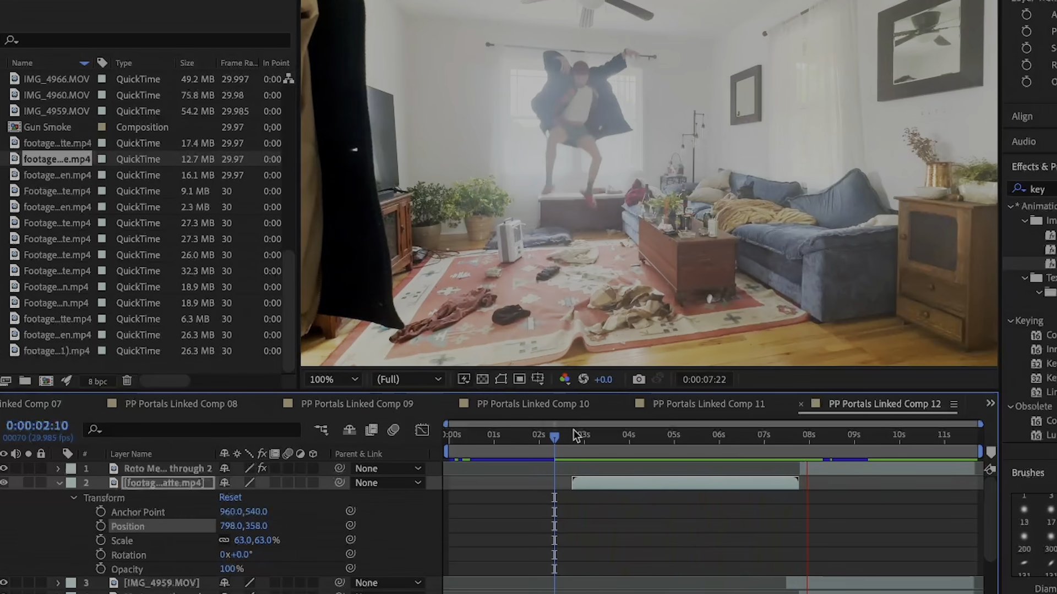
pyautogui.press('space')
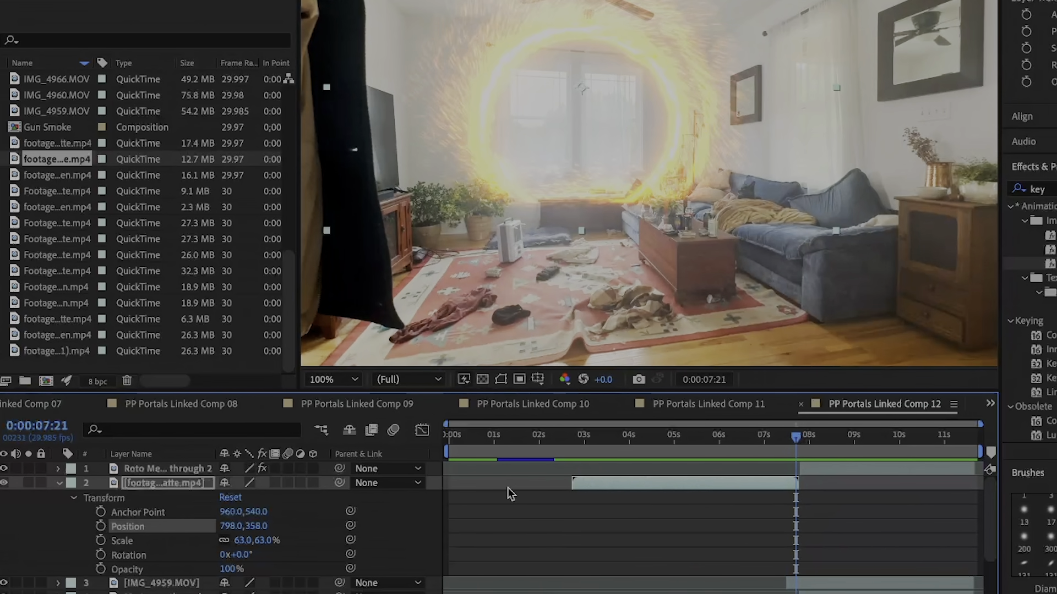
# Place the spark portal dissipation matte clip above the generation layer, starting at 0:00:07:23.
pyautogui.doubleClick(16, 144)
pyautogui.moveTo(16, 145); pyautogui.dragTo(825, 481)
pyautogui.press('=')
pyautogui.press('=')
pyautogui.press('=')
pyautogui.press('=')
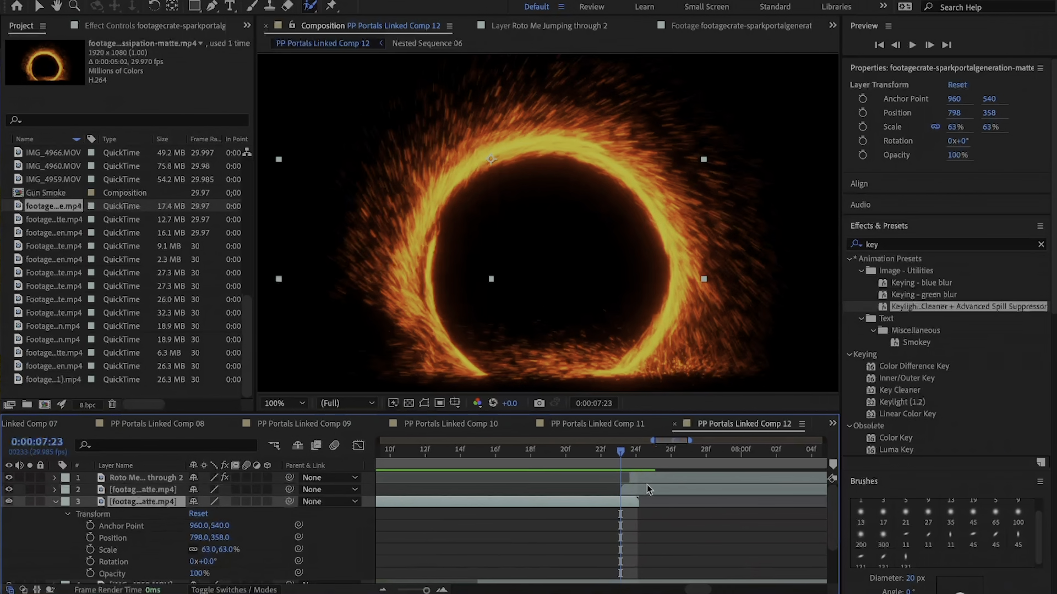
pyautogui.moveTo(621, 461); pyautogui.dragTo(627, 462)
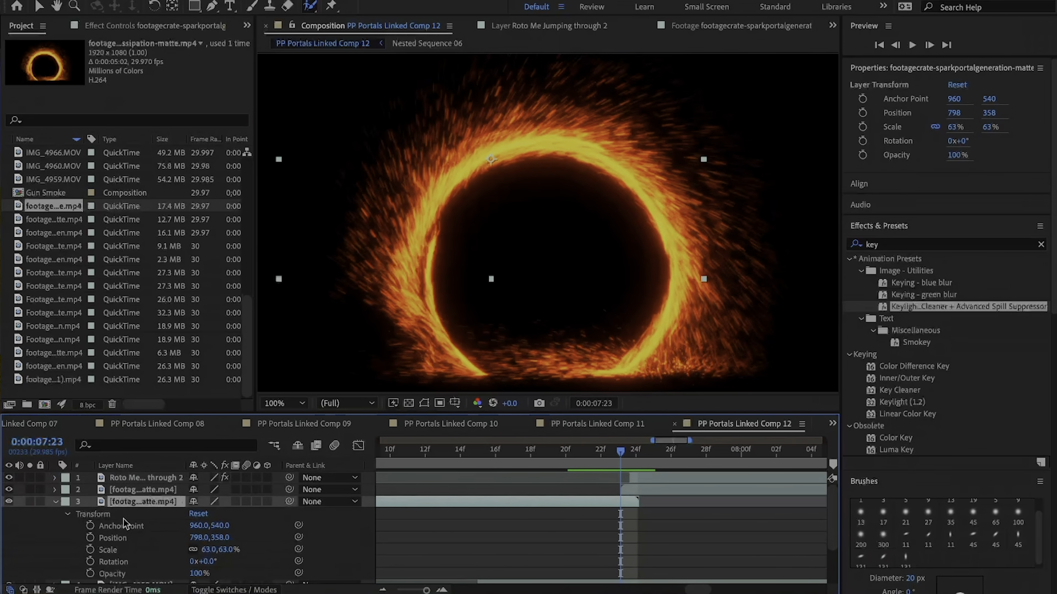
# Copy the portal generation layer's transform settings onto the dissipation layer.
pyautogui.click(112, 515)
pyautogui.press('super+c')
pyautogui.click(130, 490)
pyautogui.press('super+v')
# Set the portal dissipation layer's blending mode to Add.
pyautogui.click(630, 462)
pyautogui.rightClick(131, 490)
pyautogui.moveTo(181, 347)
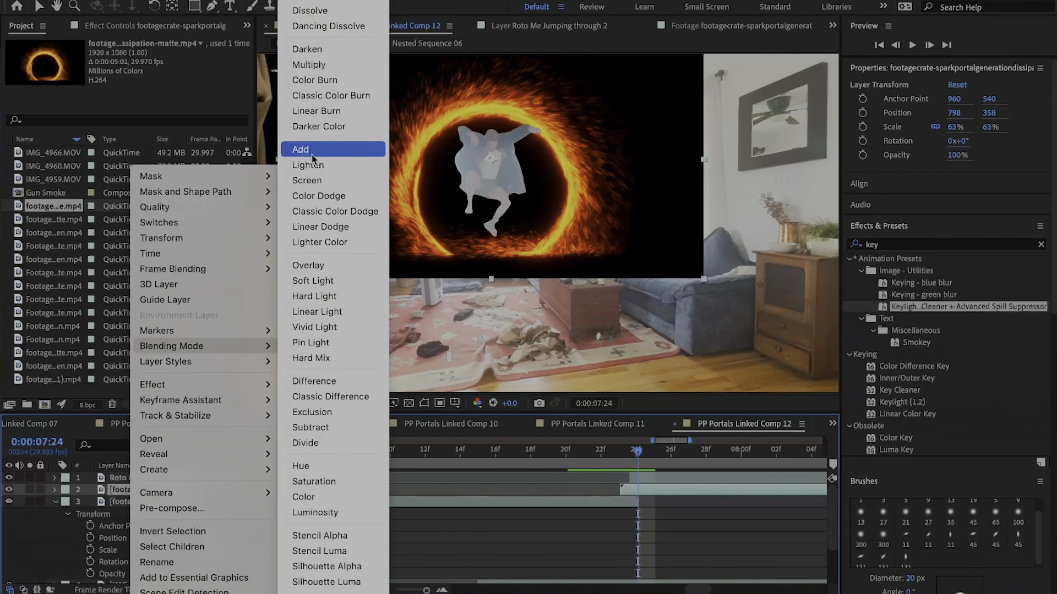
pyautogui.click(309, 152)
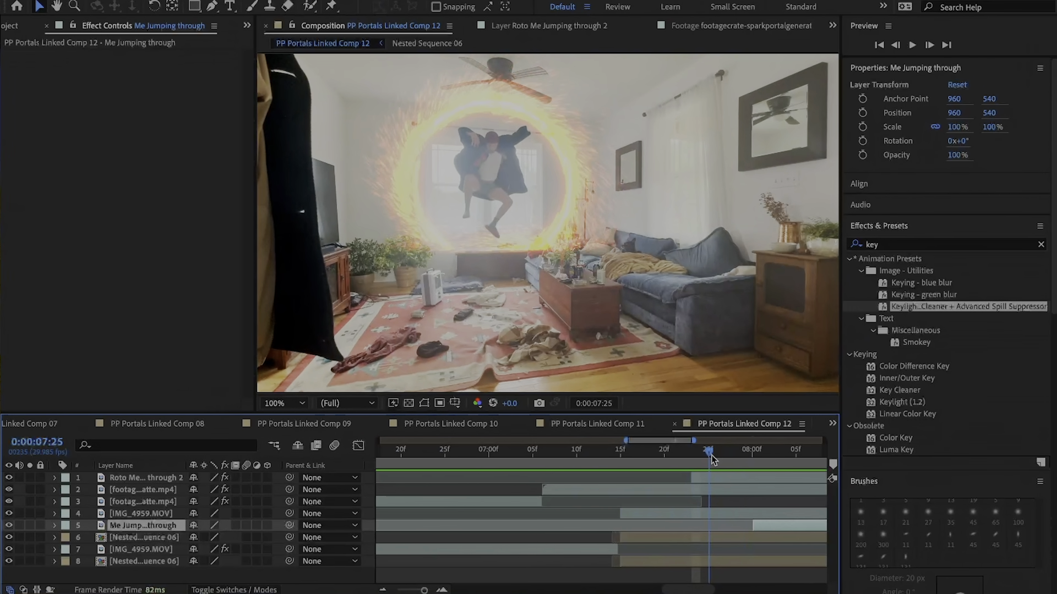
# Keyframe the Roto Me Jumping through 2 layer's scale at 100% at 0:00:07:25 and at 0% at 0:00:07:23.
pyautogui.click(715, 476)
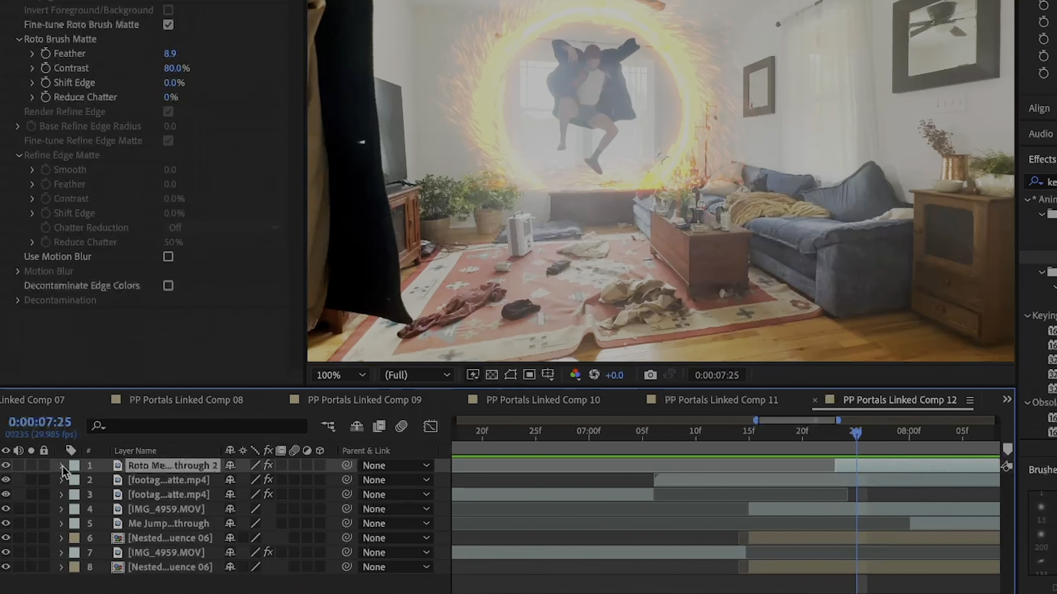
pyautogui.click(57, 473)
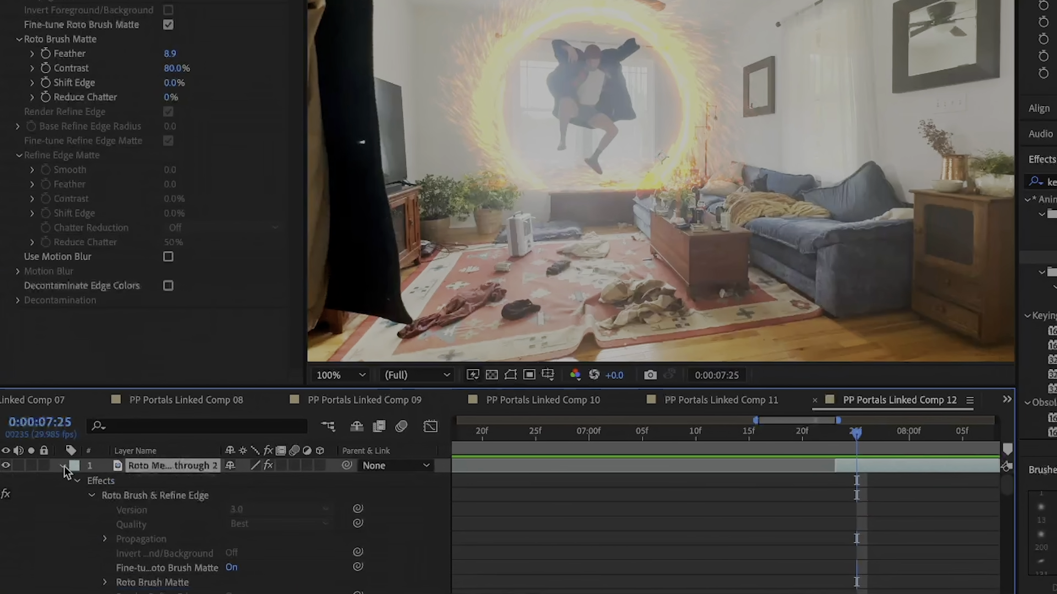
pyautogui.click(76, 481)
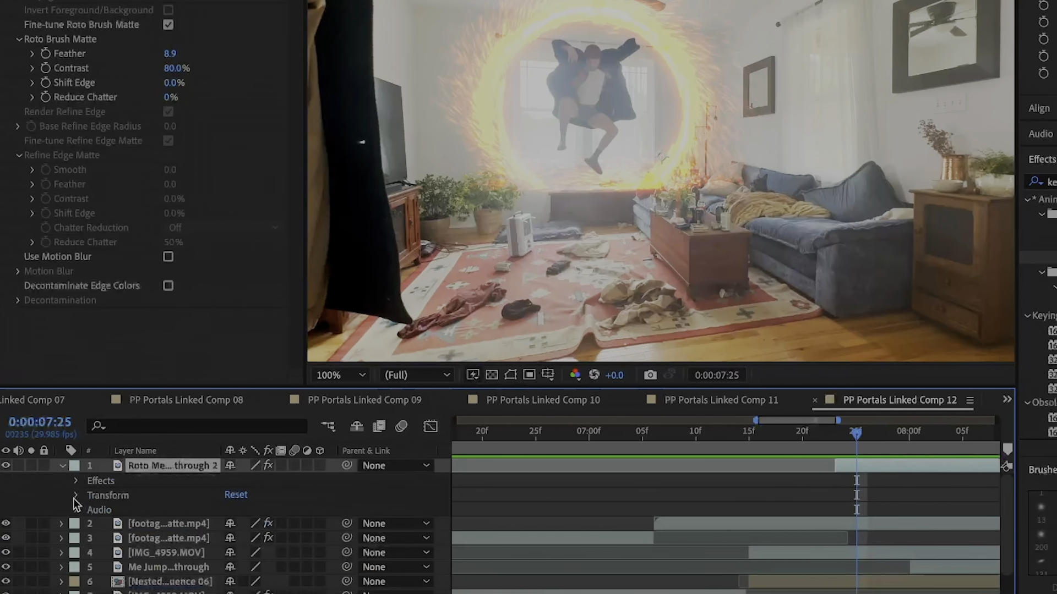
pyautogui.click(75, 496)
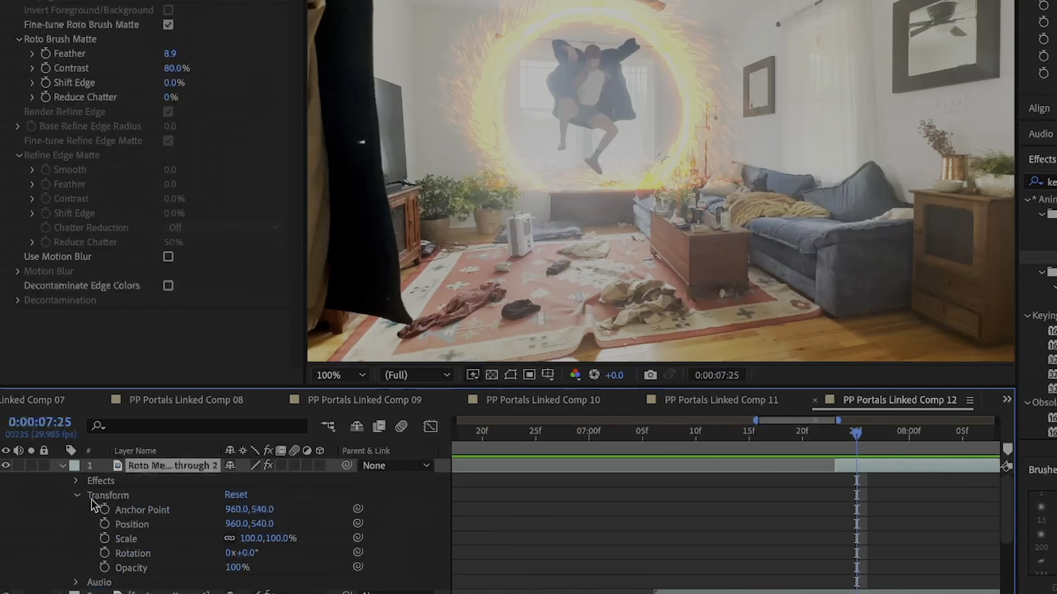
pyautogui.click(104, 539)
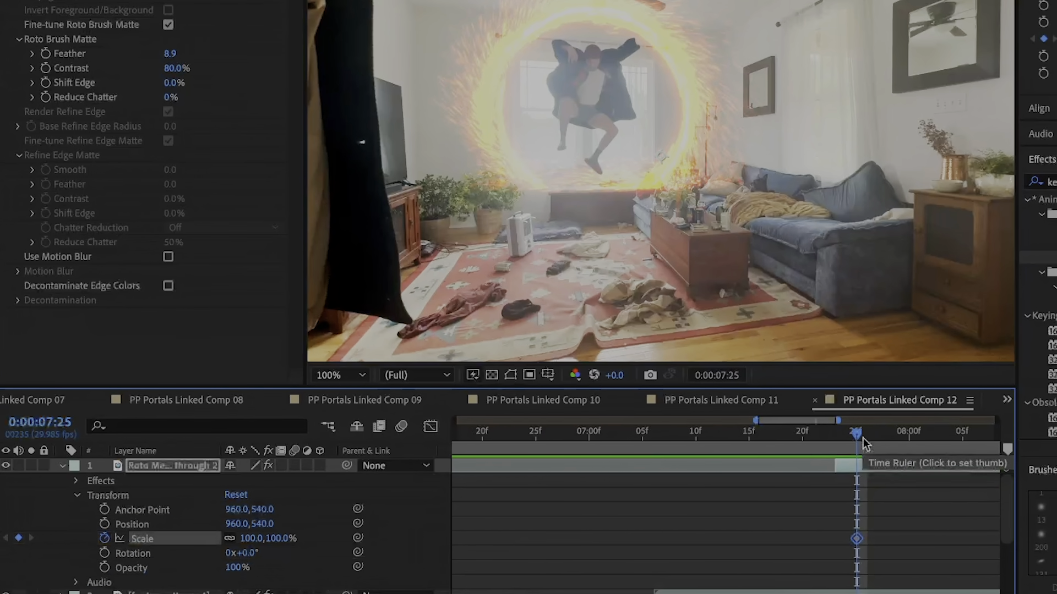
pyautogui.moveTo(862, 438); pyautogui.dragTo(830, 434)
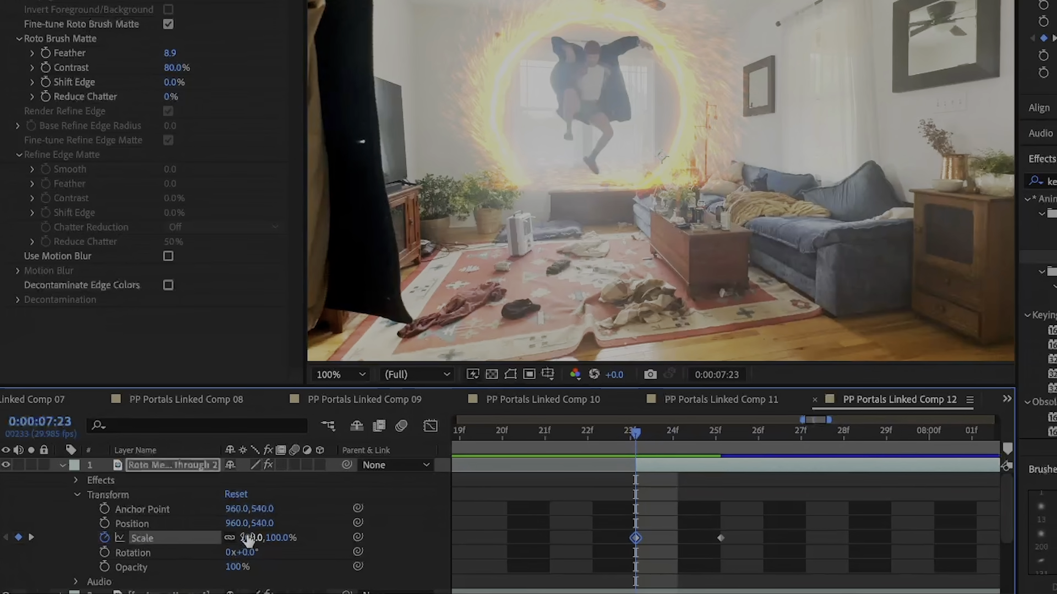
pyautogui.moveTo(248, 539); pyautogui.dragTo(169, 537)
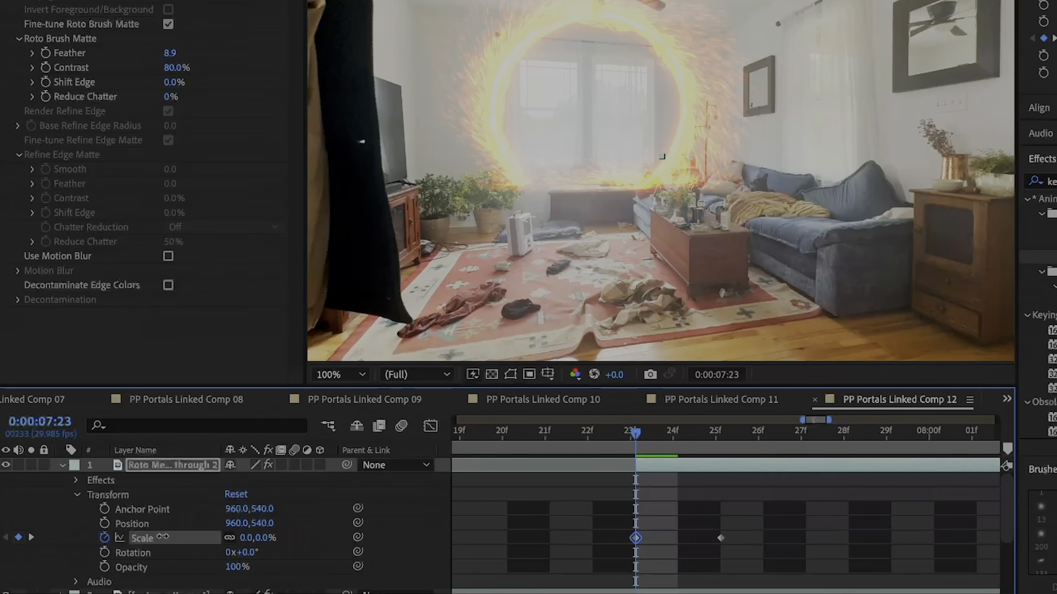
# Keyframe the roto layer's position at 840, 540 at 0:00:07:23 and at 960, 540 at 0:00:07:25.
pyautogui.click(105, 524)
pyautogui.click(718, 434)
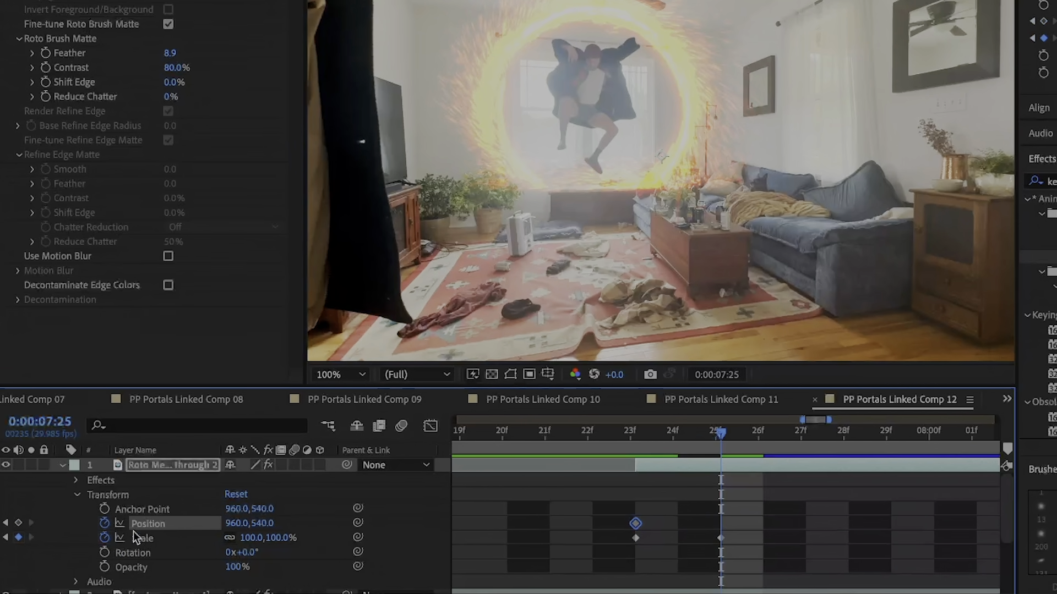
pyautogui.click(632, 438)
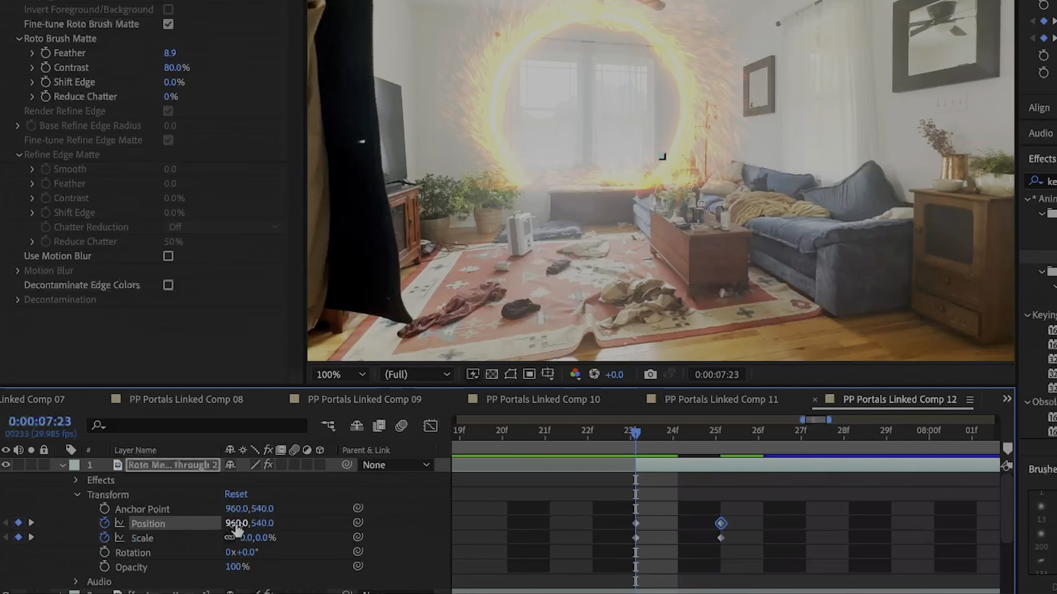
pyautogui.moveTo(236, 527); pyautogui.dragTo(78, 521)
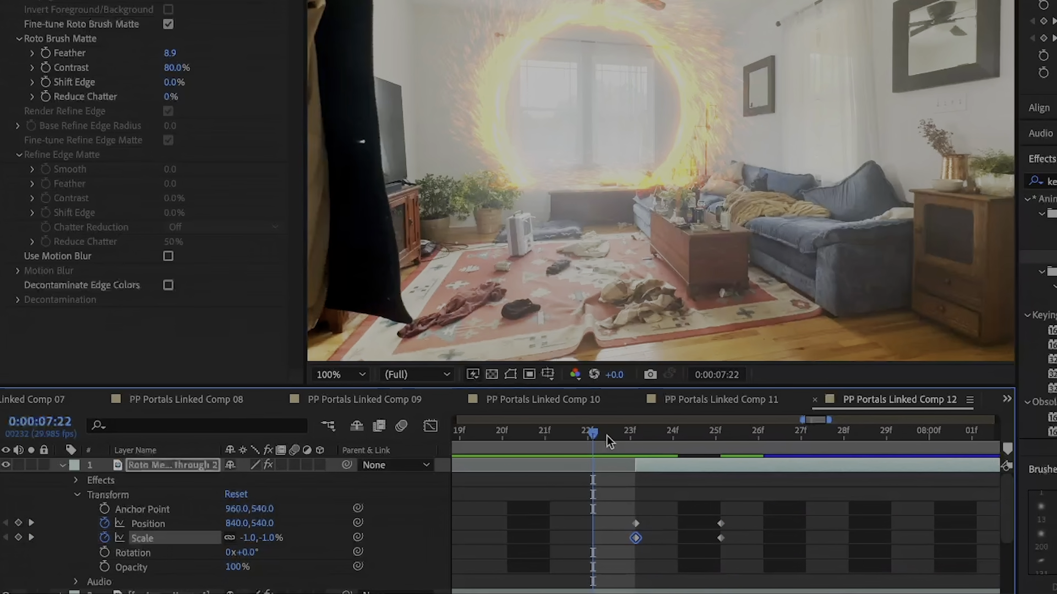
# Preview the man's jump through the portal from 0:00:07:22 and check the frames around the scale and position keyframes.
pyautogui.press('space')
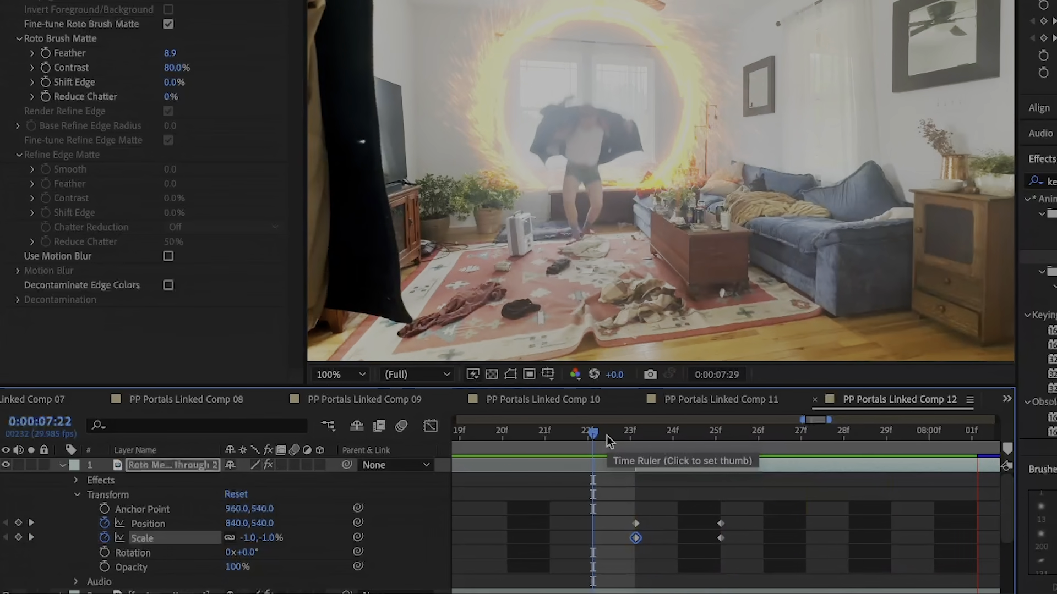
pyautogui.press('space')
pyautogui.click(610, 435)
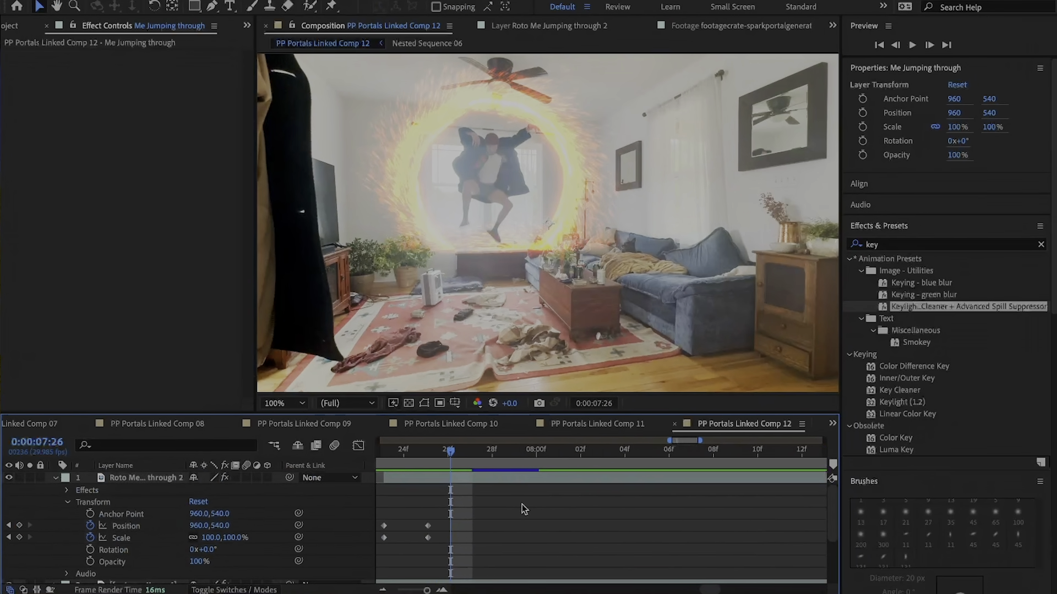
pyautogui.moveTo(520, 451); pyautogui.dragTo(418, 458)
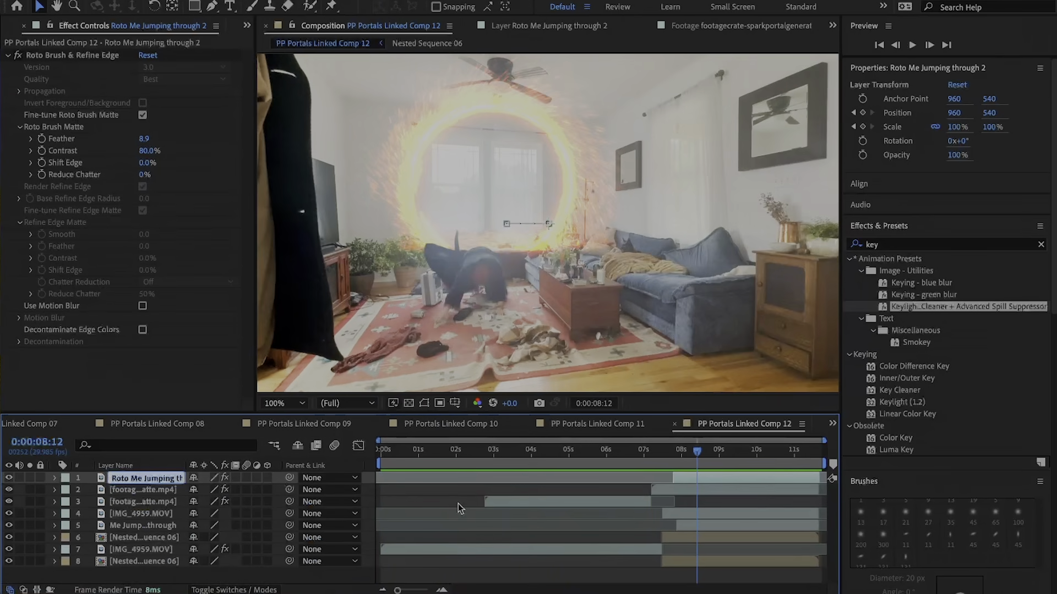
pyautogui.press('space')
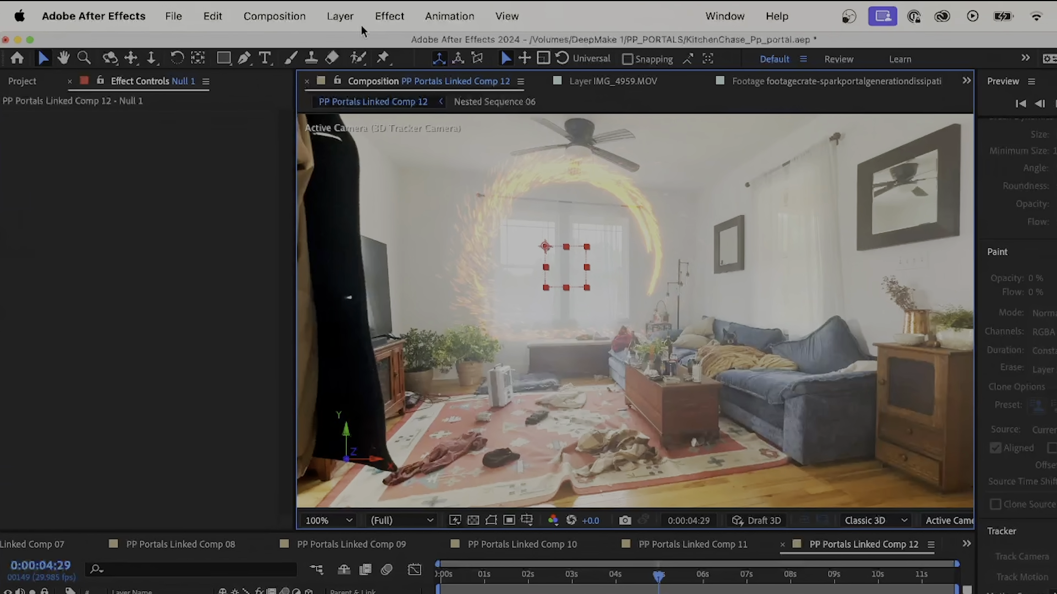
# Create a new black solid layer in PP Portals Linked Comp 12.
pyautogui.click(341, 15)
pyautogui.moveTo(352, 50)
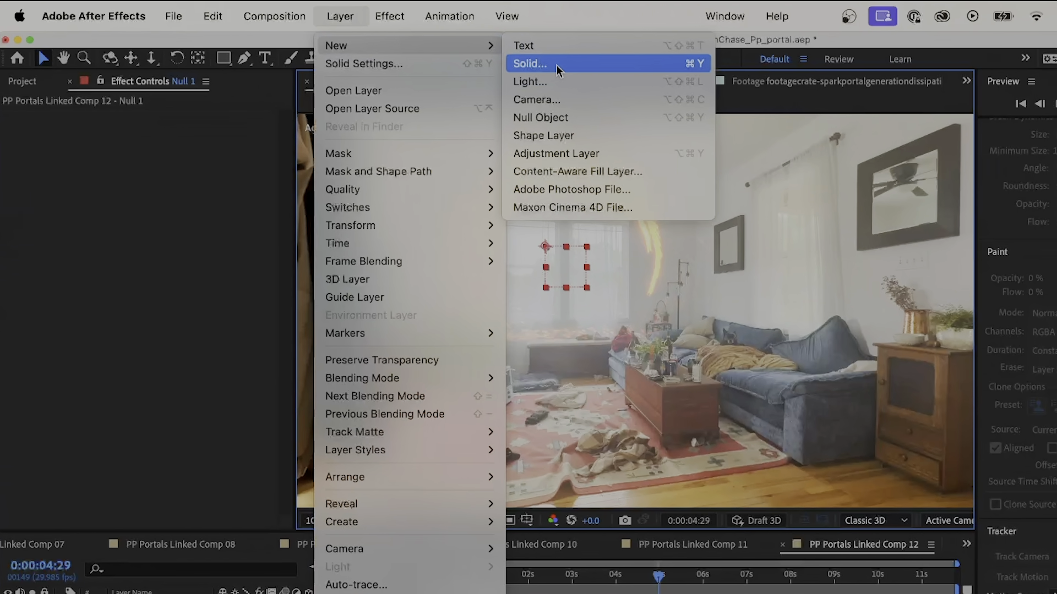
pyautogui.click(556, 64)
pyautogui.click(738, 540)
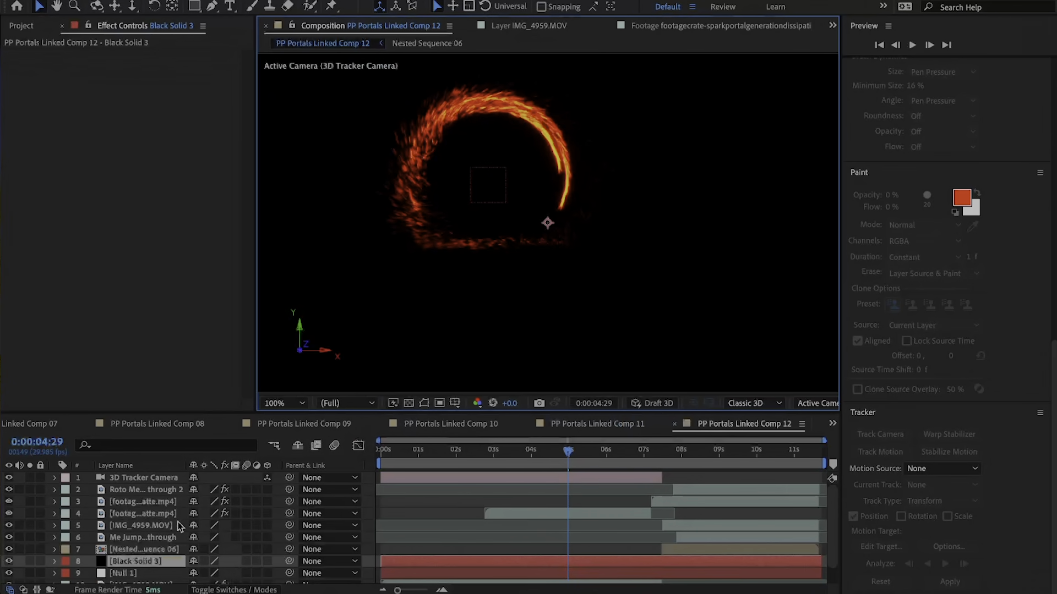
# Scale the black solid down to 27% and move it over the centre of the spark portal.
pyautogui.scroll(-2, 179, 527)
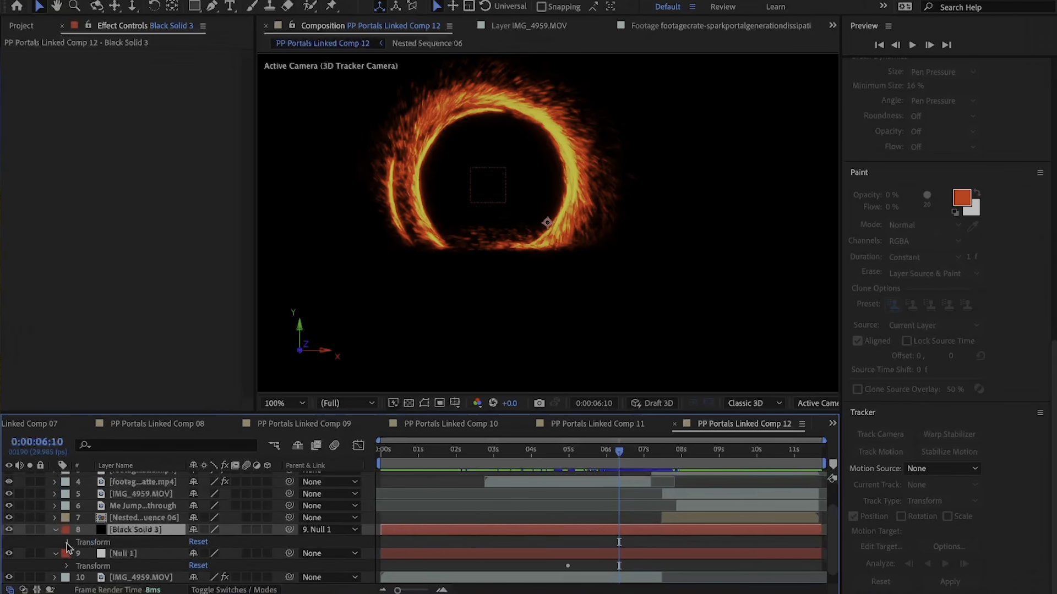
pyautogui.click(66, 543)
pyautogui.moveTo(211, 559); pyautogui.dragTo(156, 551)
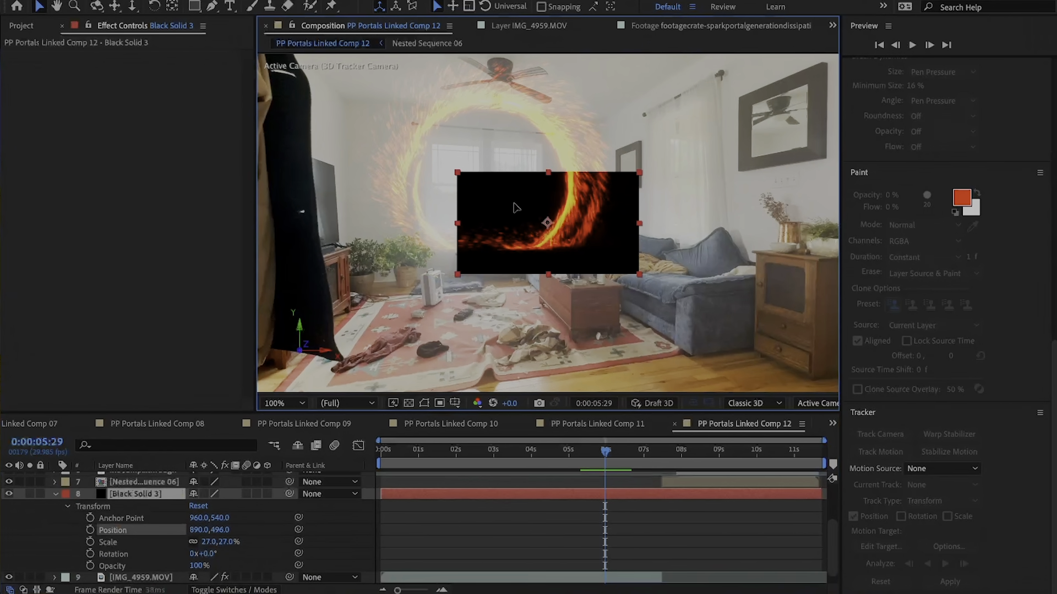
pyautogui.moveTo(547, 224); pyautogui.dragTo(487, 184)
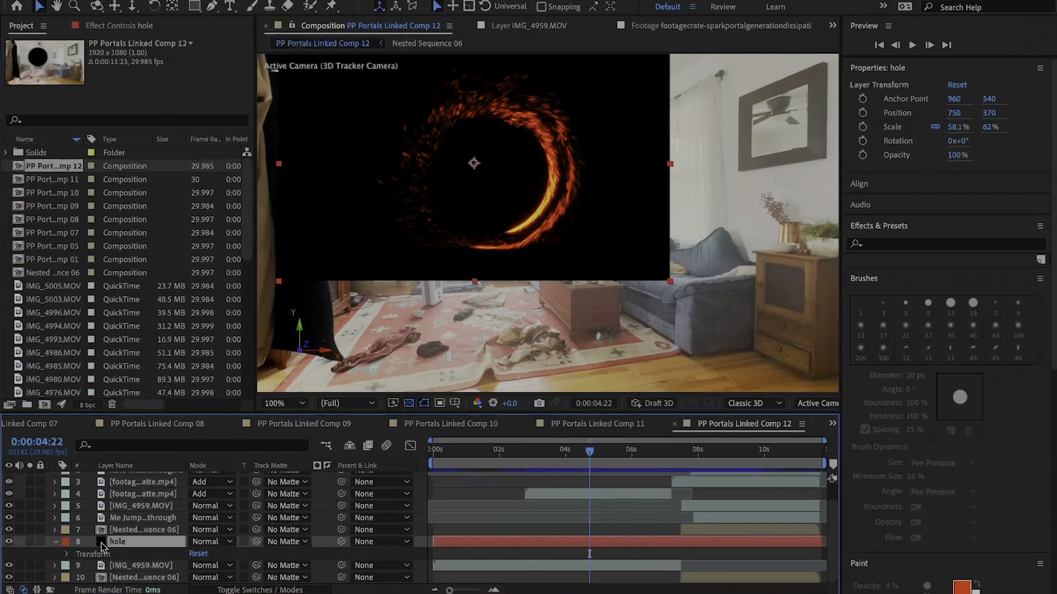
# Apply the DeepMake AI Plugin Renderer effect to the hole layer and generate an image with the prompt "dystopian city".
pyautogui.doubleClick(100, 542)
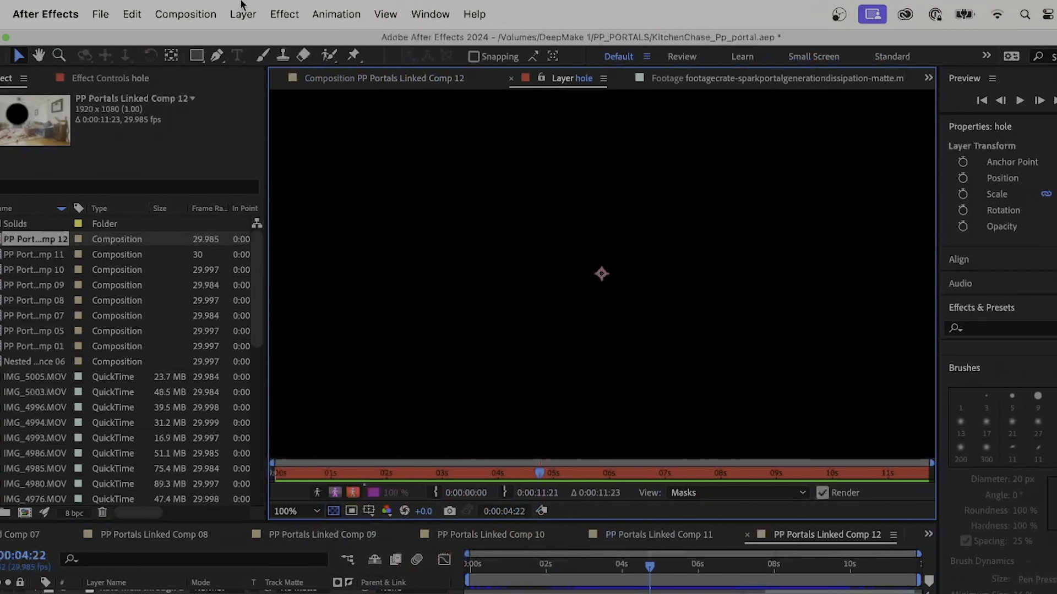
pyautogui.click(291, 0)
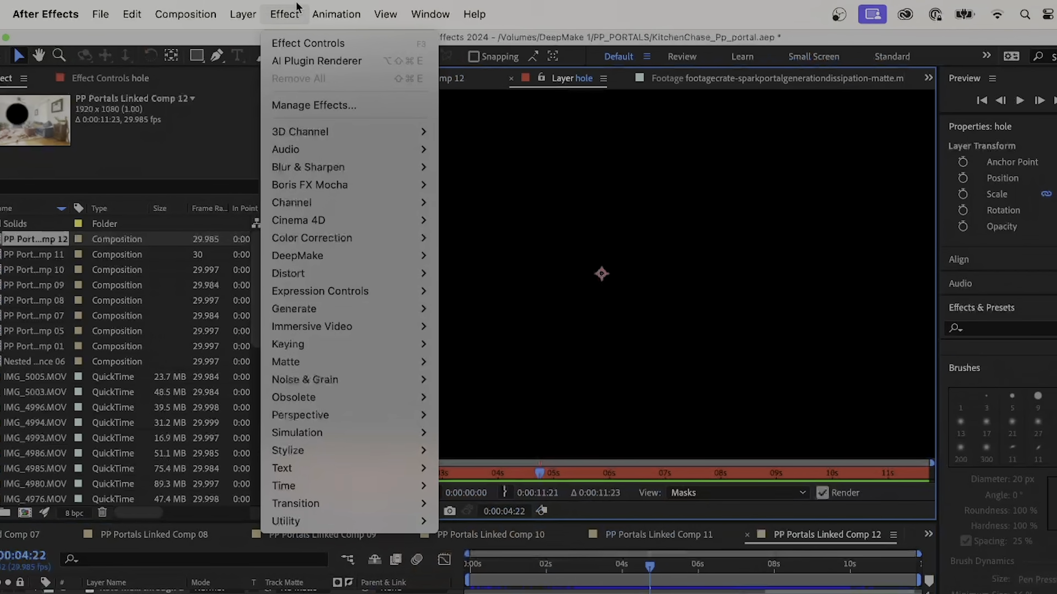
pyautogui.moveTo(338, 256)
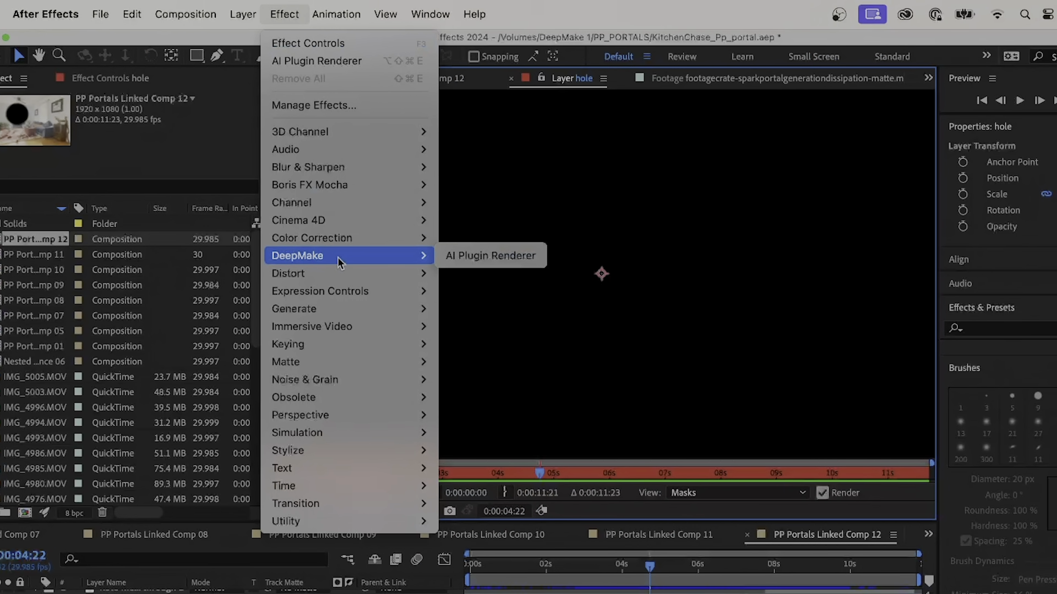
pyautogui.click(458, 257)
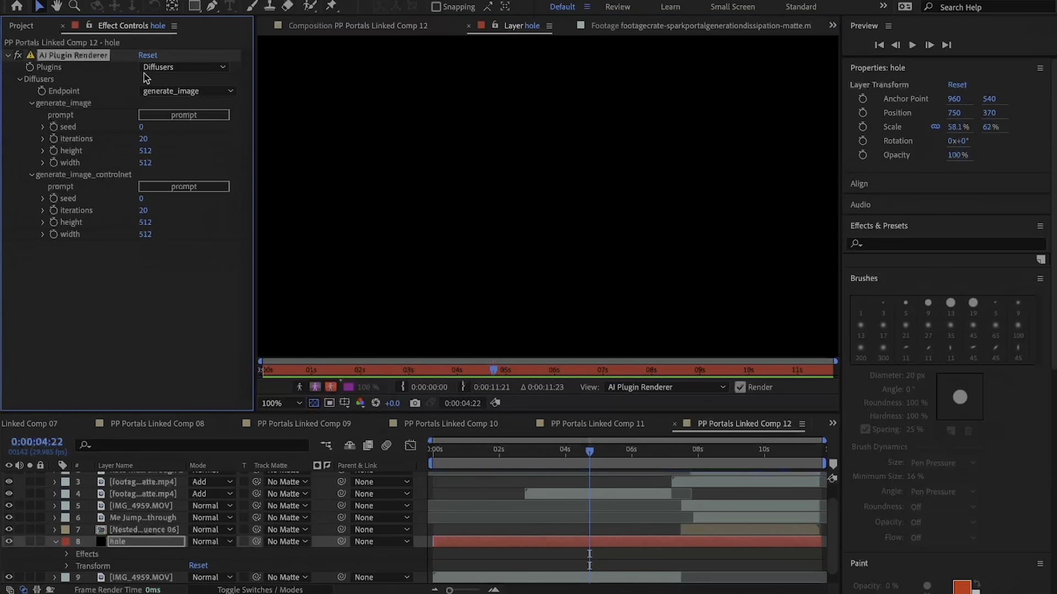
pyautogui.click(191, 118)
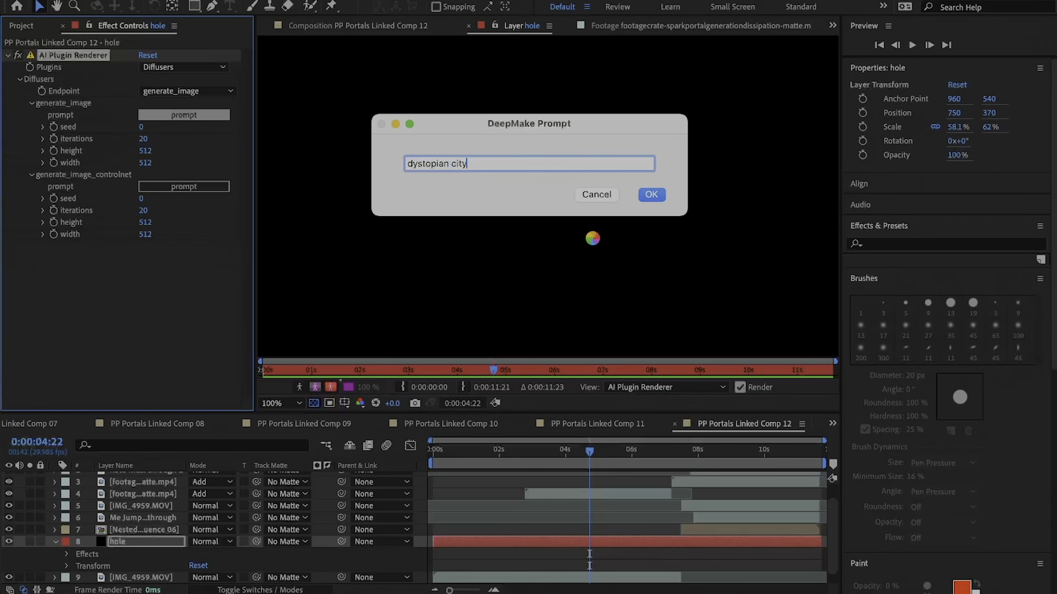
pyautogui.click(650, 195)
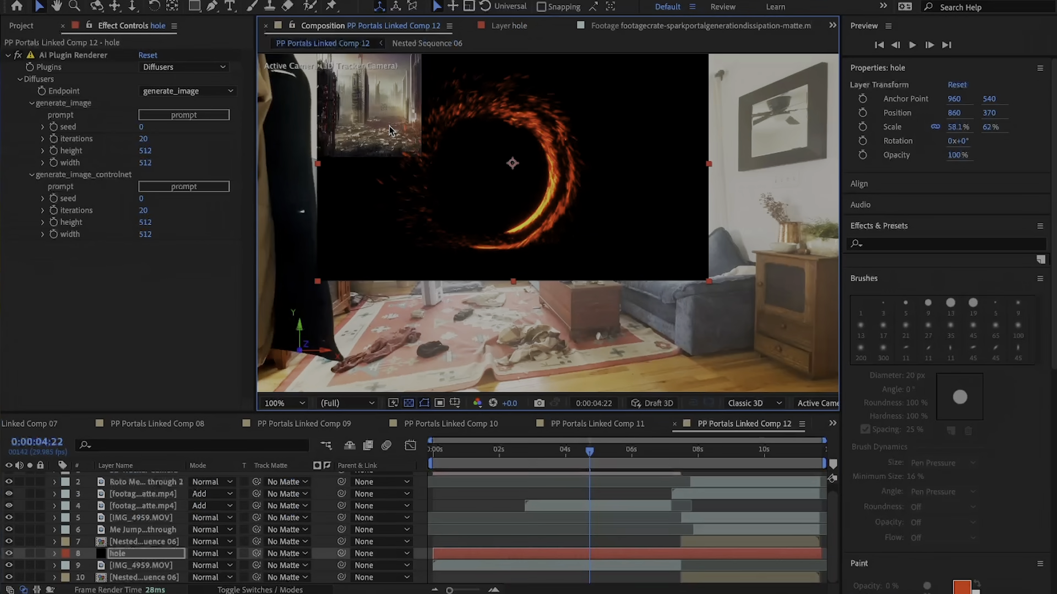
# Move and enlarge the hole layer so the generated dystopian city image covers the inside of the portal ring.
pyautogui.moveTo(529, 113); pyautogui.dragTo(648, 183)
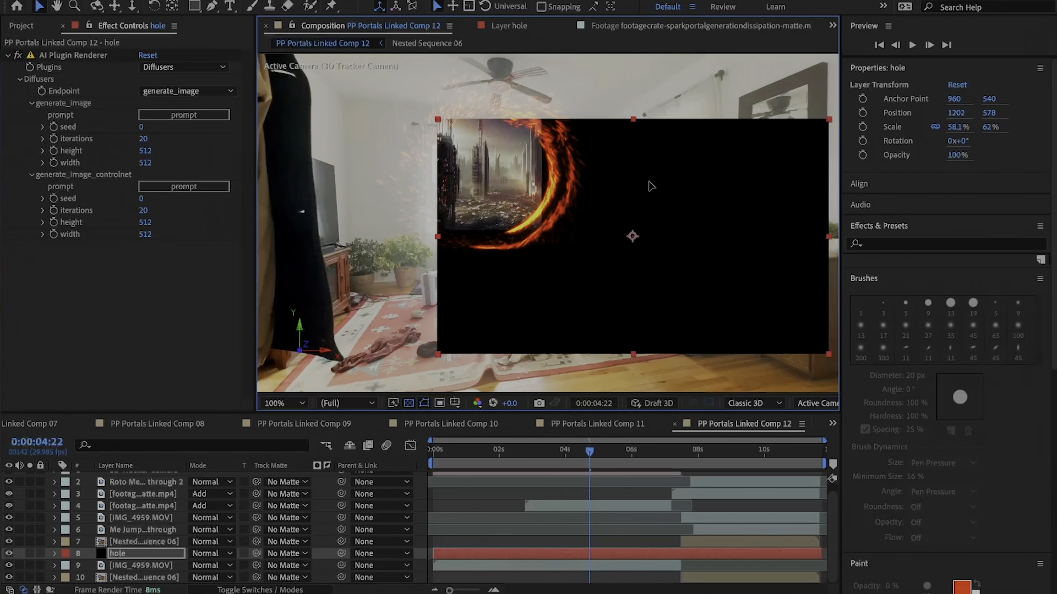
pyautogui.moveTo(414, 365); pyautogui.dragTo(379, 383)
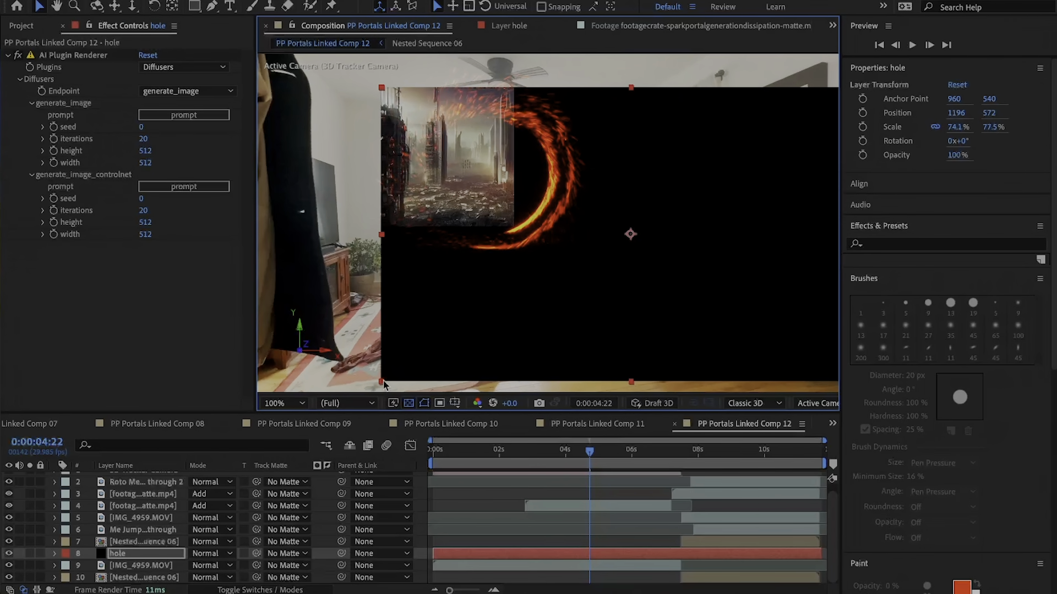
pyautogui.moveTo(461, 142); pyautogui.dragTo(515, 157)
pyautogui.moveTo(433, 102); pyautogui.dragTo(400, 66)
pyautogui.moveTo(608, 186); pyautogui.dragTo(628, 191)
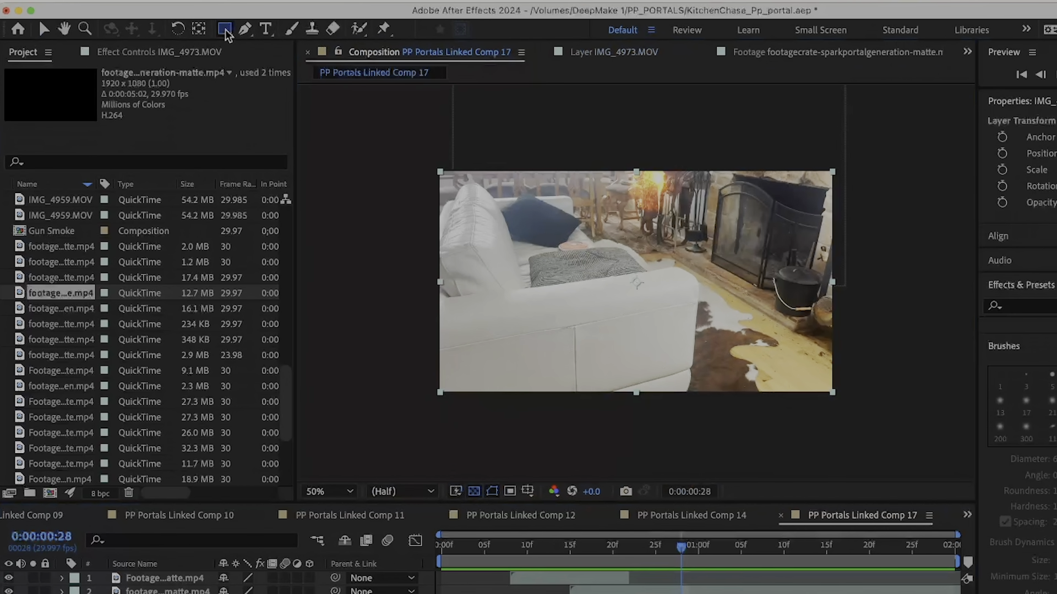
# Draw a small elliptical mask over the spark portal on the lower IMG_4973.MOV layer and set its mode to Subtract.
pyautogui.moveTo(193, 6); pyautogui.dragTo(259, 64)
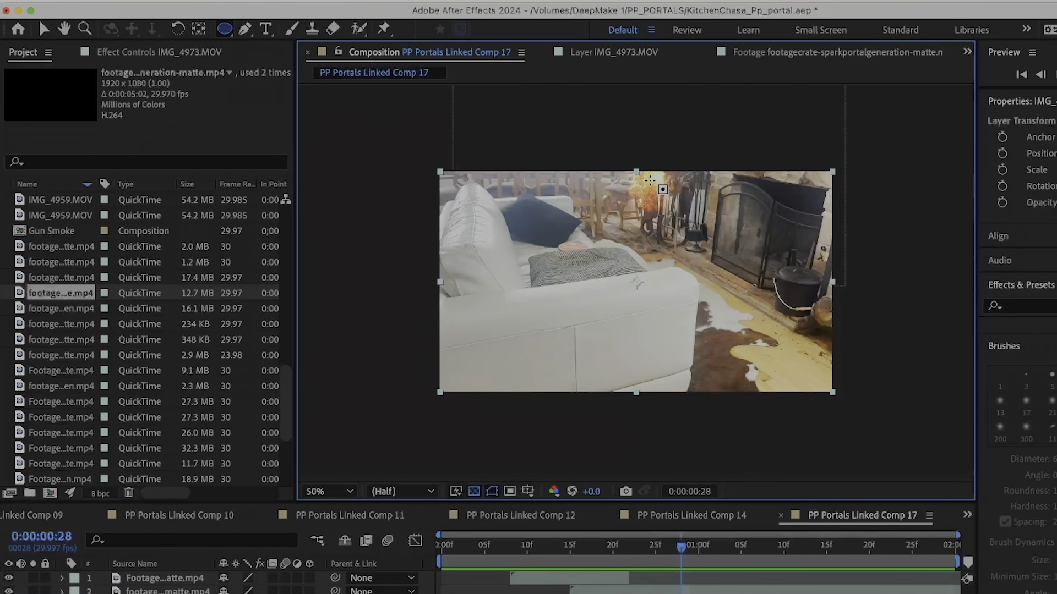
pyautogui.moveTo(645, 179); pyautogui.dragTo(662, 190)
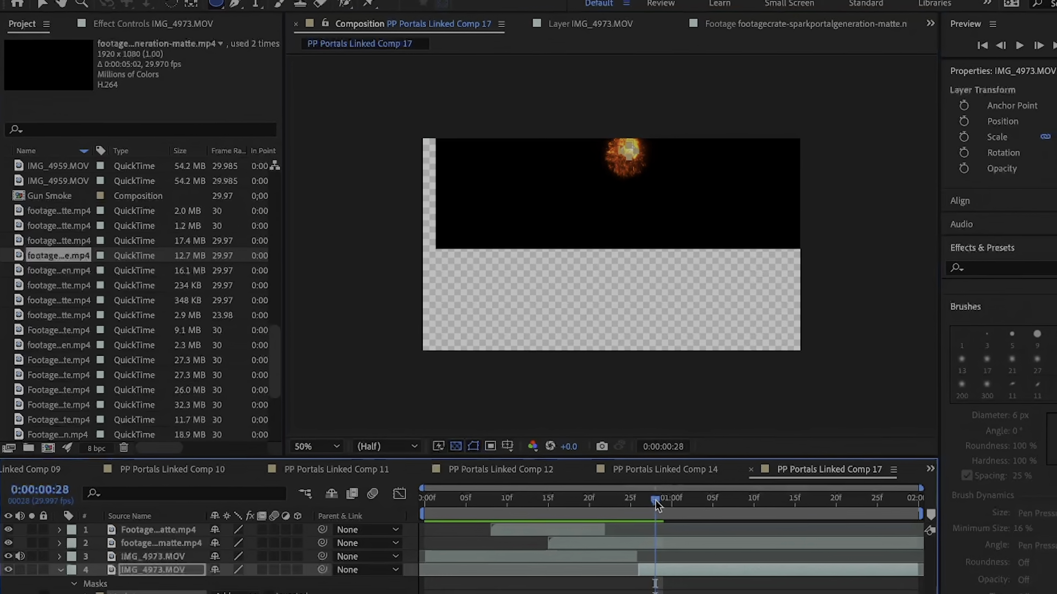
pyautogui.moveTo(654, 501); pyautogui.dragTo(671, 502)
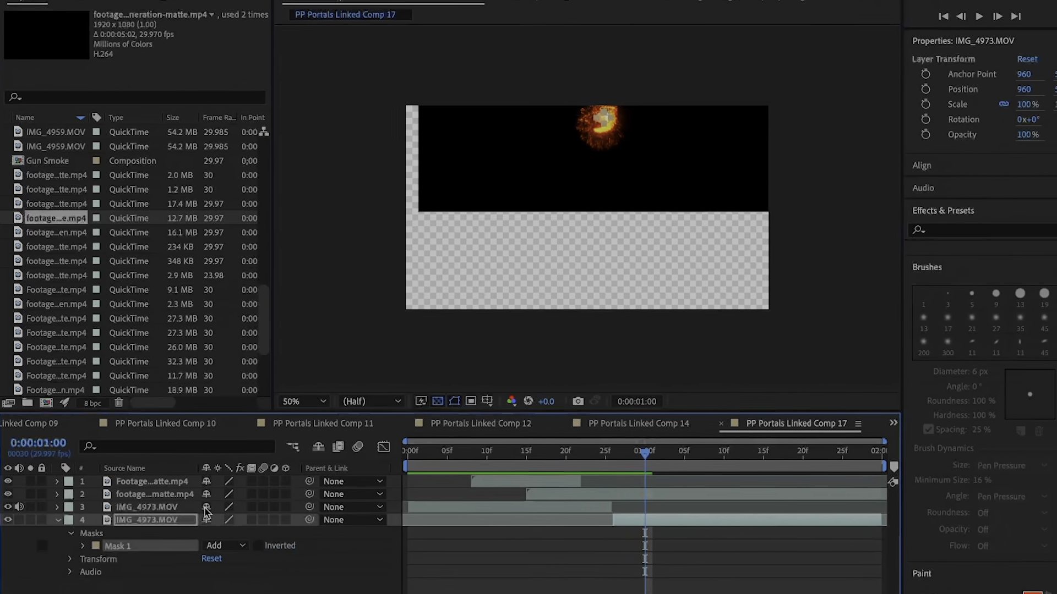
pyautogui.click(241, 593)
pyautogui.click(235, 530)
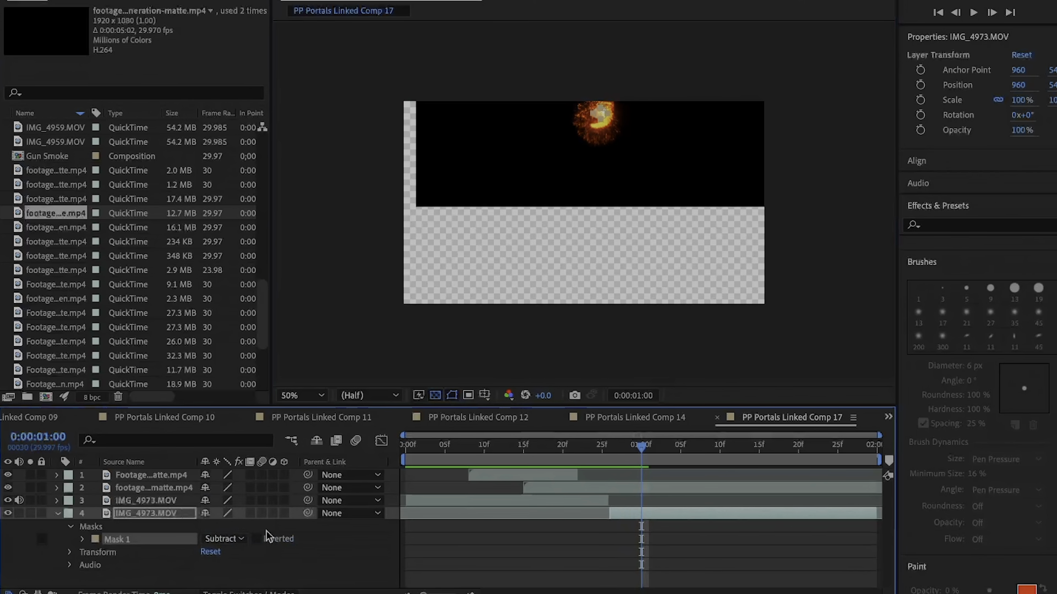
# Keyframe Mask 1's expansion on the lower IMG_4973.MOV layer from 0 at 0:00:00:27 to 154 pixels at 0:00:01:29.
pyautogui.moveTo(606, 445); pyautogui.dragTo(618, 463)
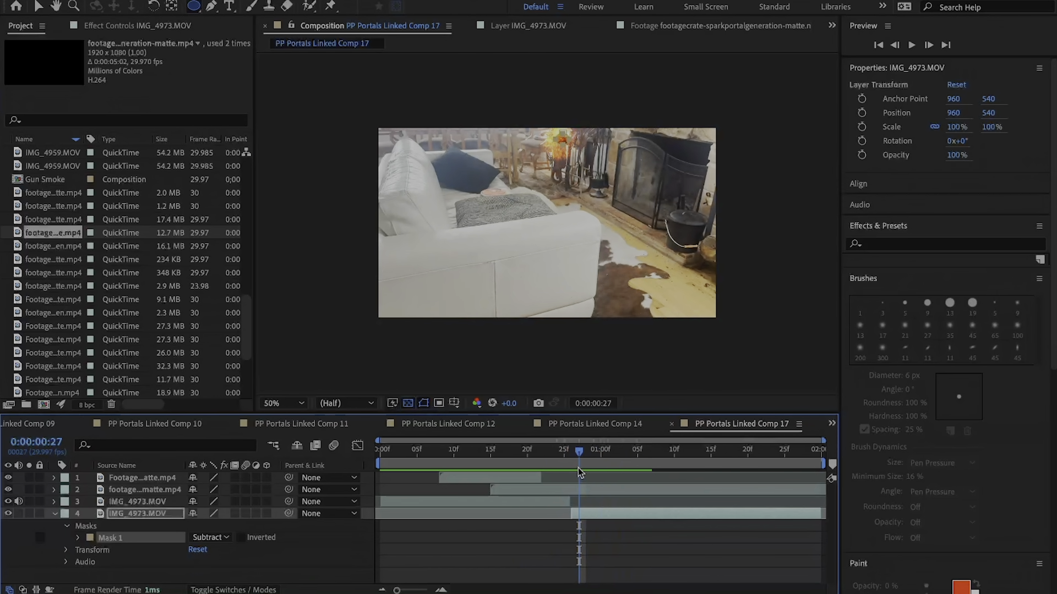
pyautogui.click(78, 538)
pyautogui.click(102, 556)
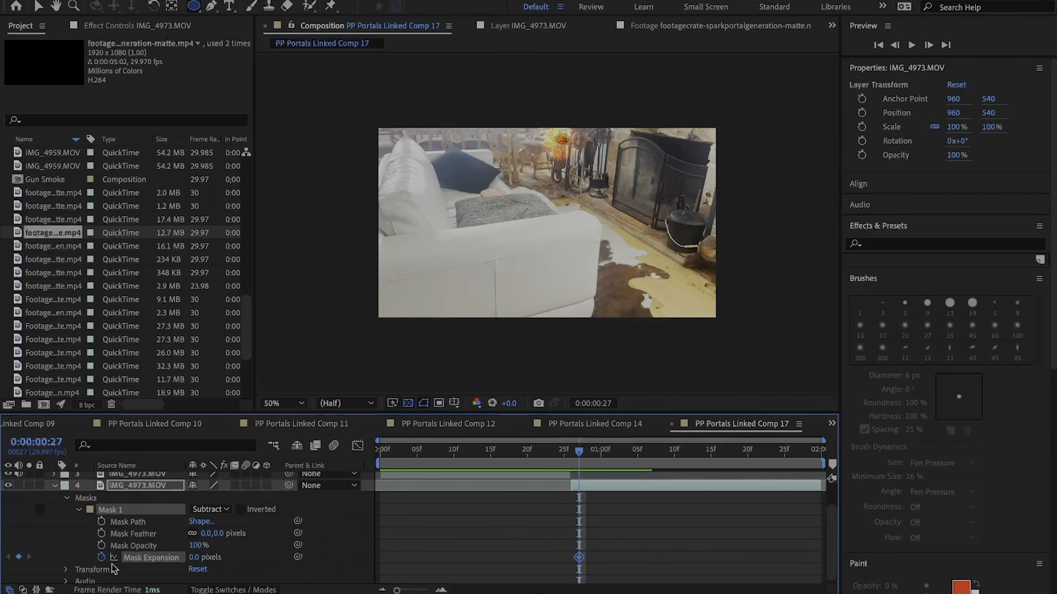
pyautogui.moveTo(580, 453); pyautogui.dragTo(805, 461)
pyautogui.moveTo(807, 462); pyautogui.dragTo(815, 461)
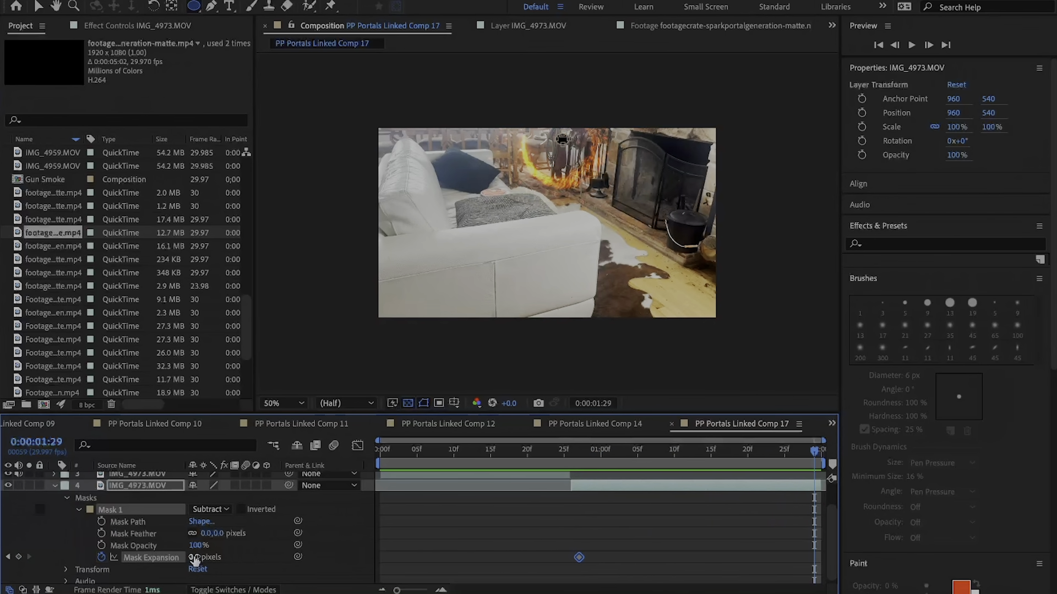
pyautogui.moveTo(196, 557); pyautogui.dragTo(214, 557)
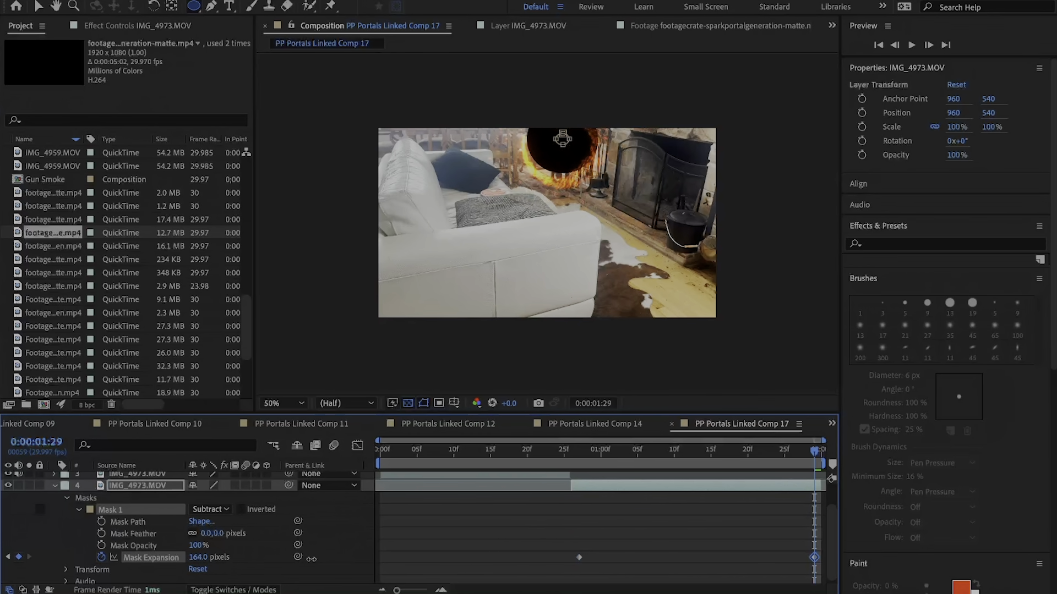
pyautogui.moveTo(311, 559); pyautogui.dragTo(299, 557)
pyautogui.moveTo(301, 557); pyautogui.dragTo(304, 562)
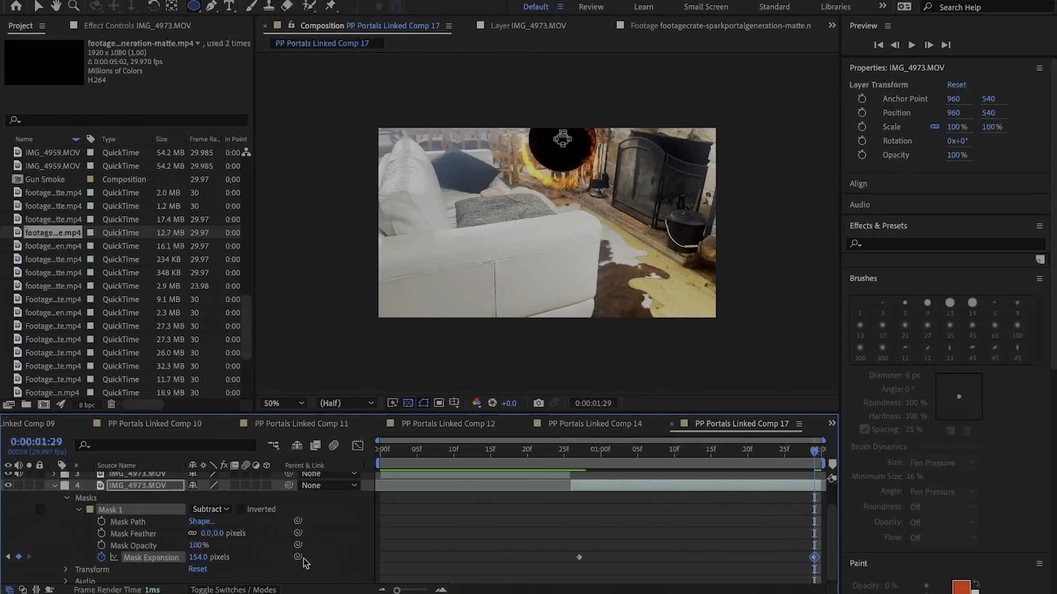
# Add Mask Path keyframes at 0:00:01:29 and 0:00:00:27, and move the mask slightly down to centre it in the portal ring at 0:00:01:29.
pyautogui.click(101, 521)
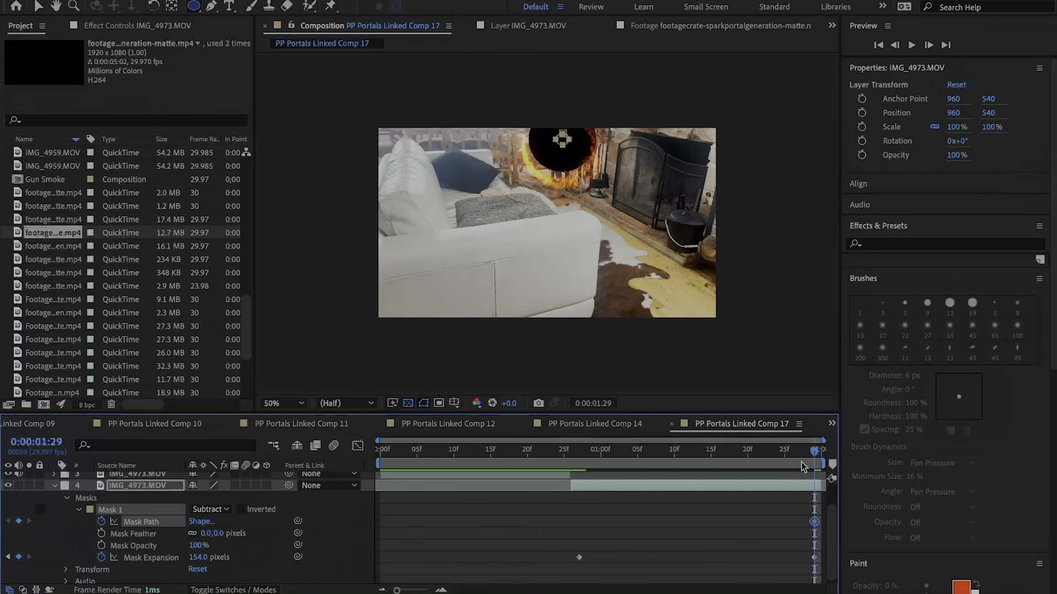
pyautogui.moveTo(803, 458); pyautogui.dragTo(578, 459)
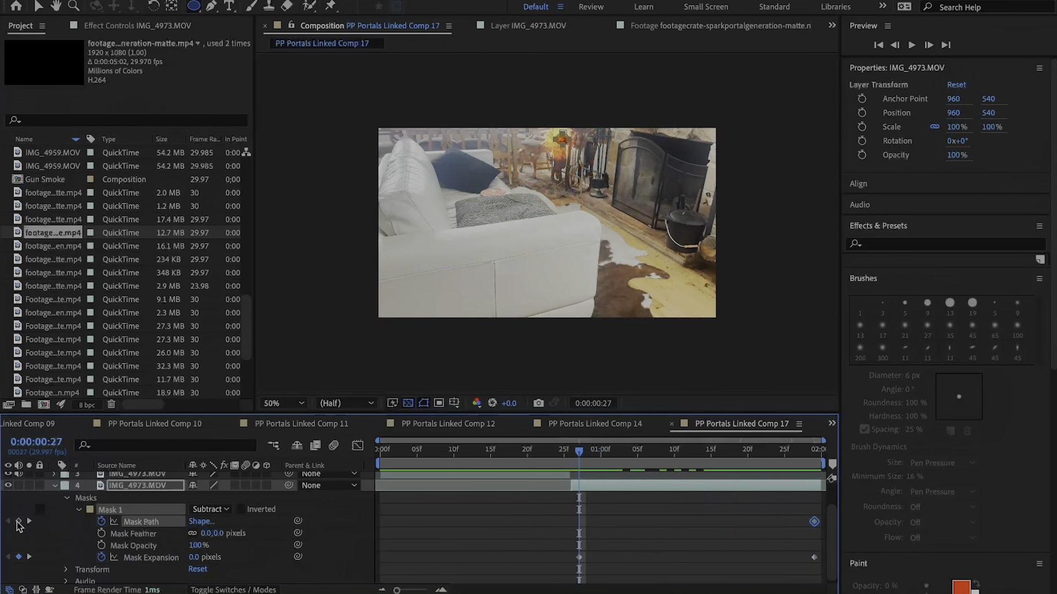
pyautogui.click(19, 522)
pyautogui.click(801, 460)
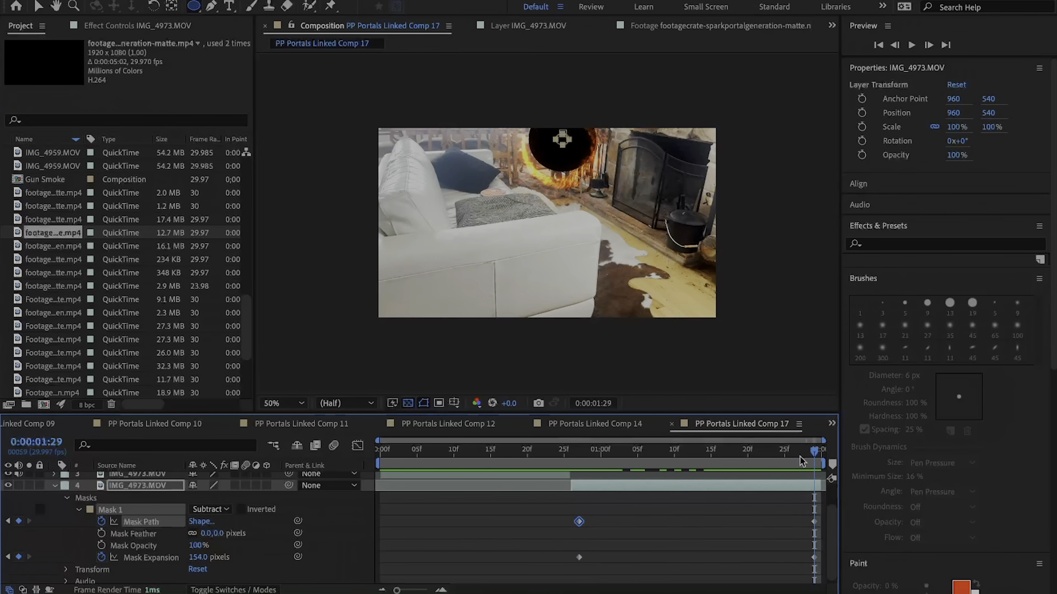
pyautogui.click(37, 7)
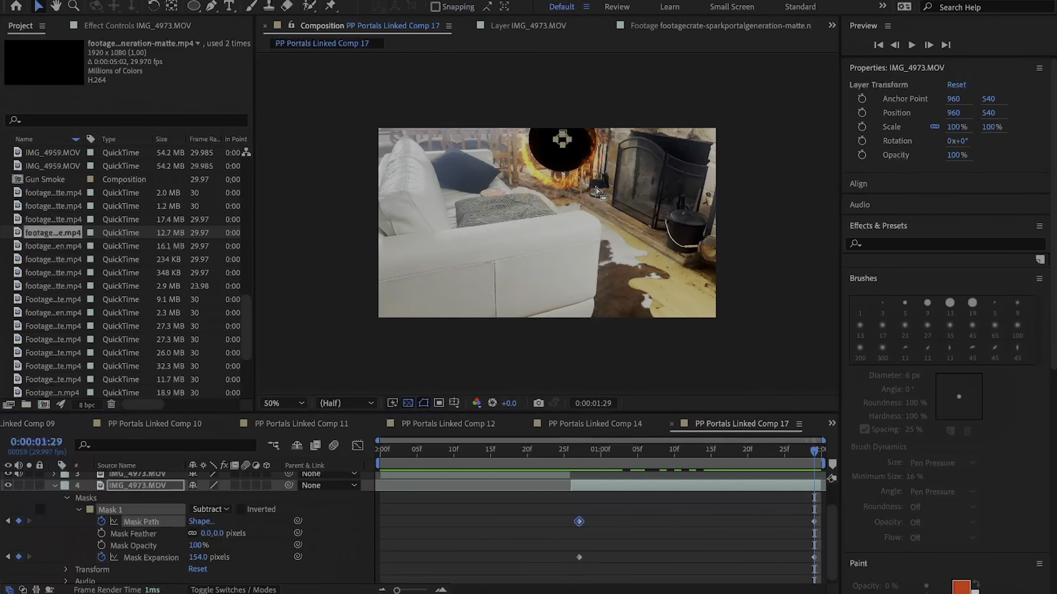
pyautogui.moveTo(562, 145); pyautogui.dragTo(564, 153)
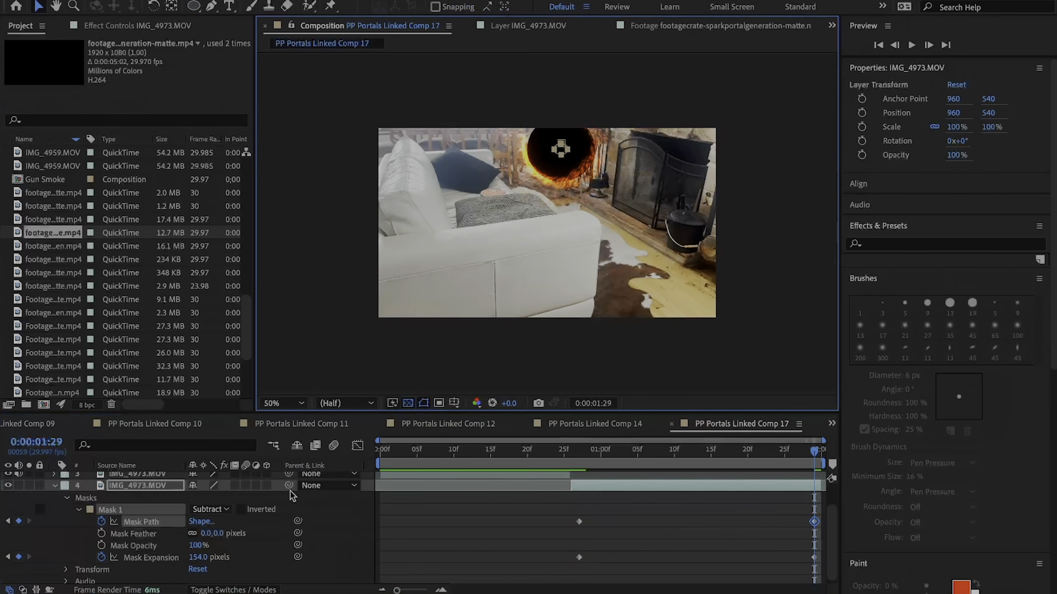
# Set Mask 1's feather to 242 pixels and play back the opening portal.
pyautogui.moveTo(209, 537); pyautogui.dragTo(358, 543)
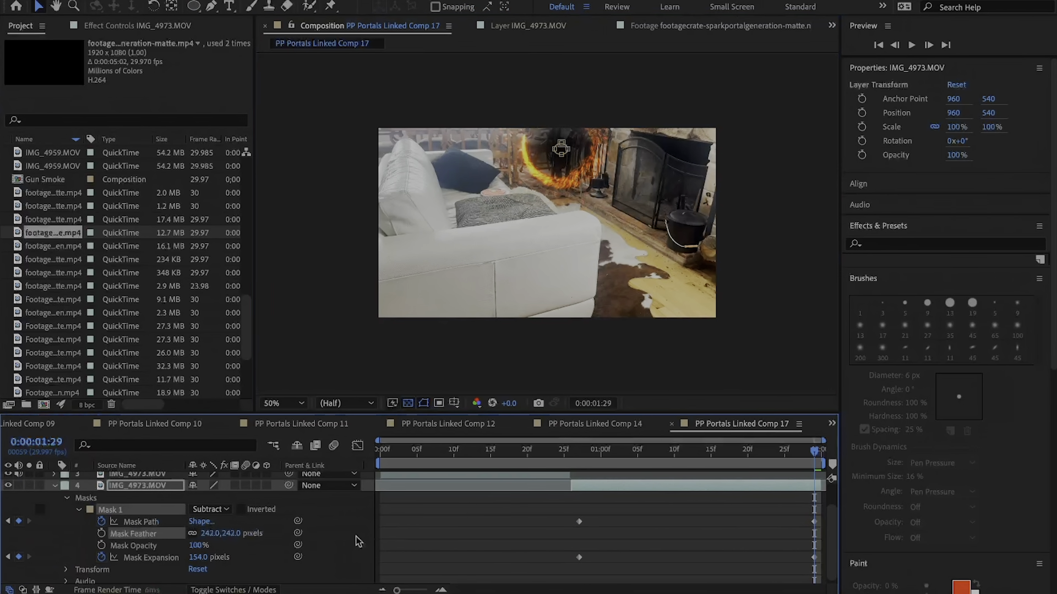
pyautogui.click(552, 458)
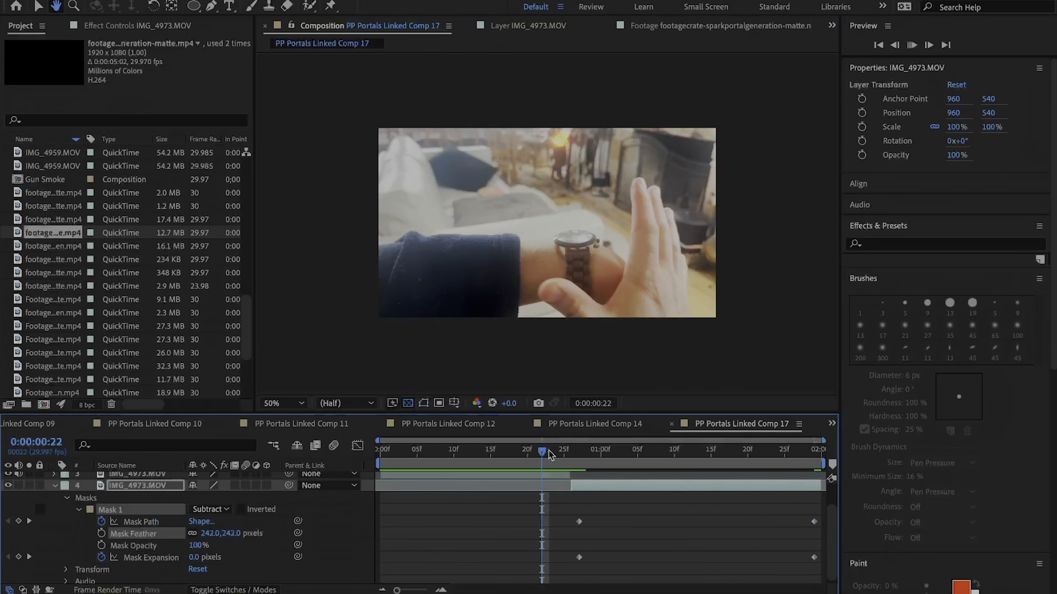
pyautogui.press('space')
pyautogui.click(552, 453)
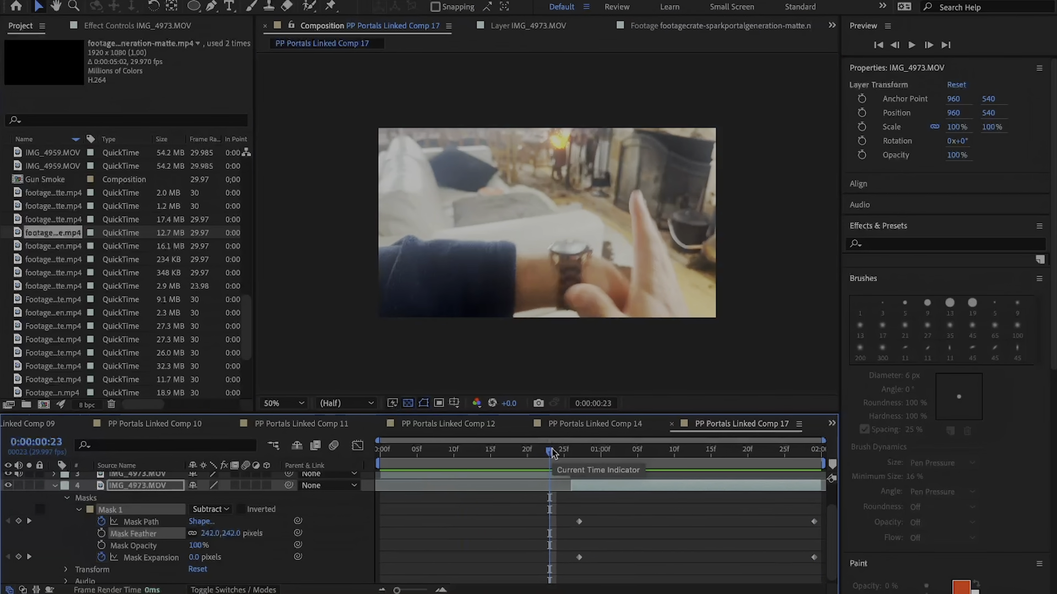
pyautogui.press('space')
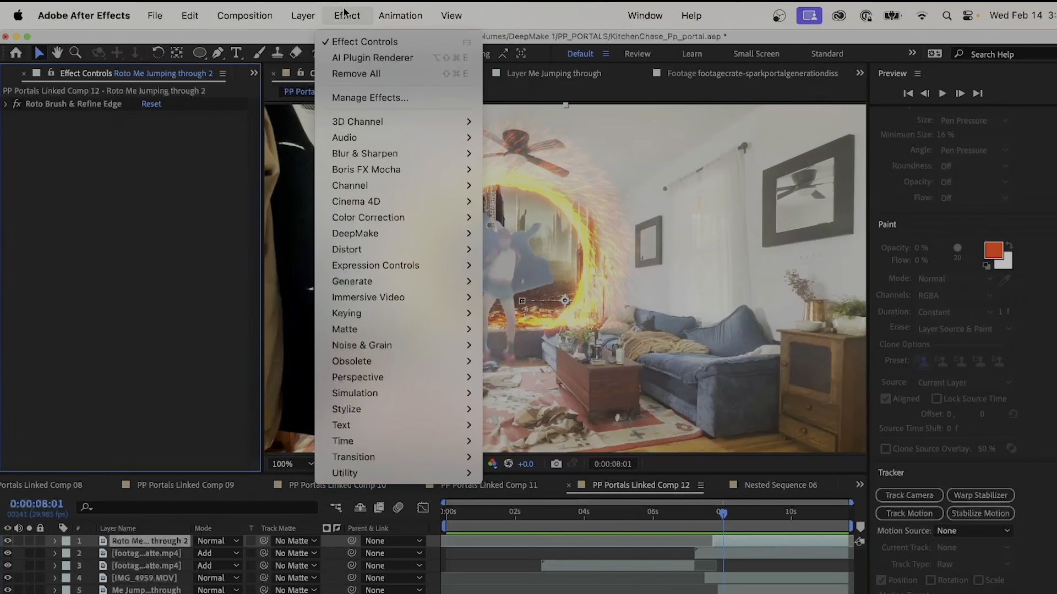
# Apply Curves to the Roto Me Jumping through 2 layer, pull the RGB curve down to darken the figure, and play the shot from the start.
pyautogui.moveTo(373, 210)
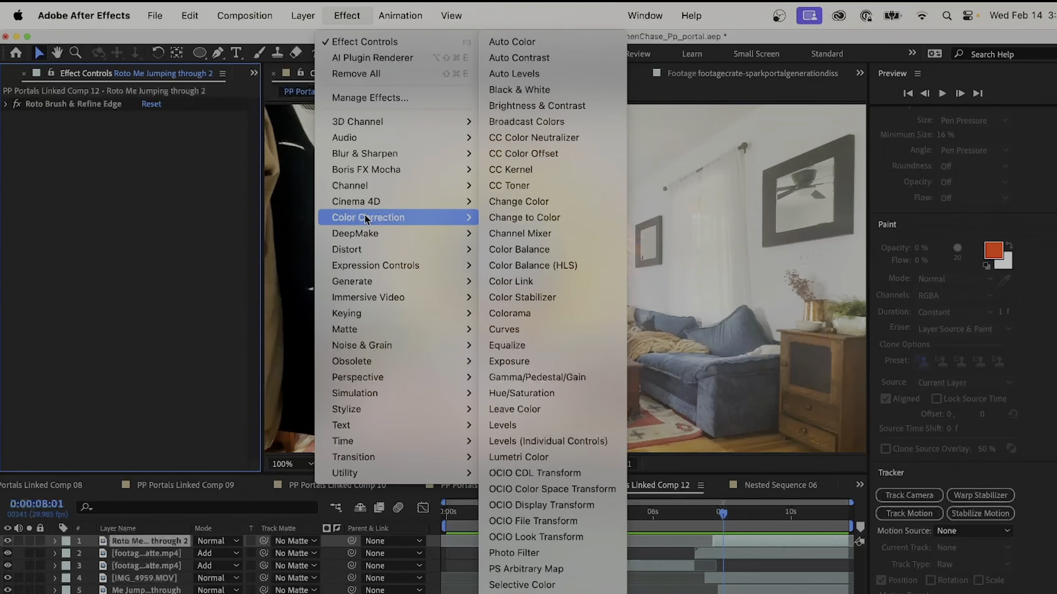
pyautogui.click(519, 335)
pyautogui.click(266, 84)
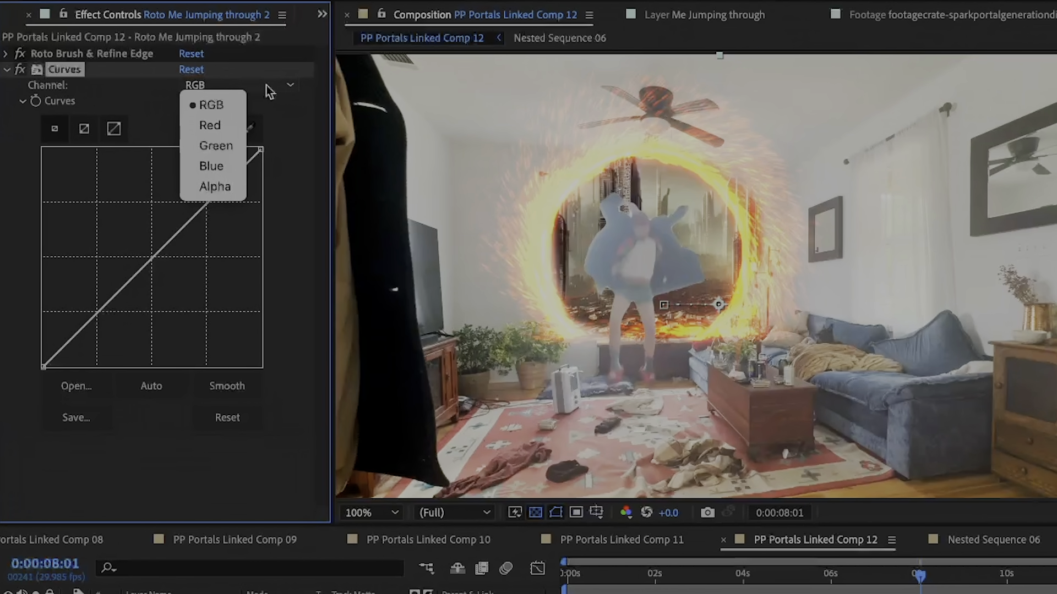
pyautogui.click(193, 103)
pyautogui.moveTo(167, 242); pyautogui.dragTo(219, 283)
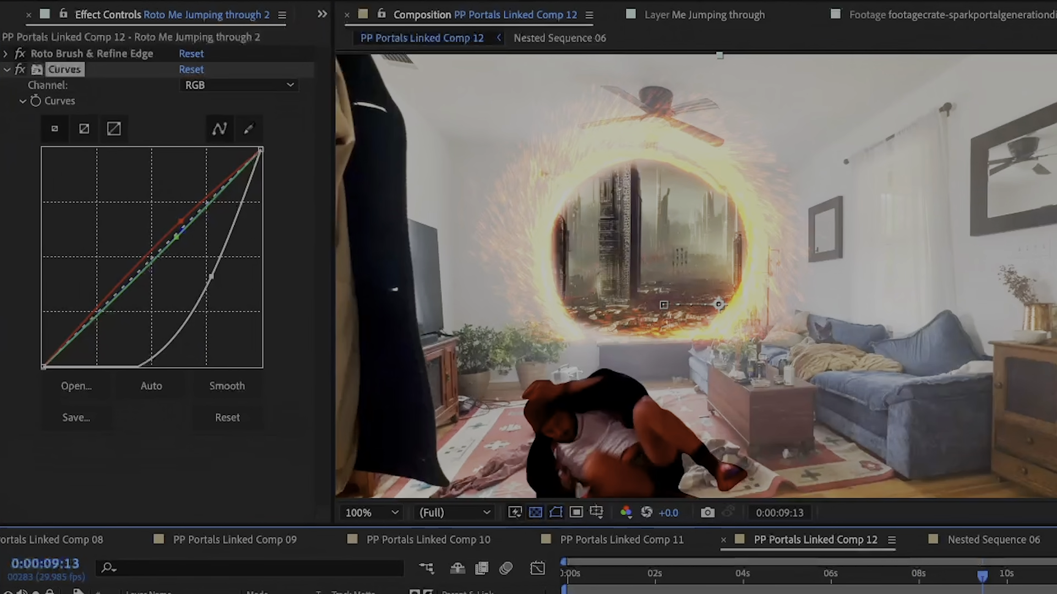
pyautogui.moveTo(211, 277)
pyautogui.mouseDown()
pyautogui.moveTo(256, 259)
pyautogui.moveTo(208, 281)
pyautogui.moveTo(201, 270)
pyautogui.mouseUp()
pyautogui.moveTo(941, 578); pyautogui.dragTo(982, 589)
pyautogui.click(6, 70)
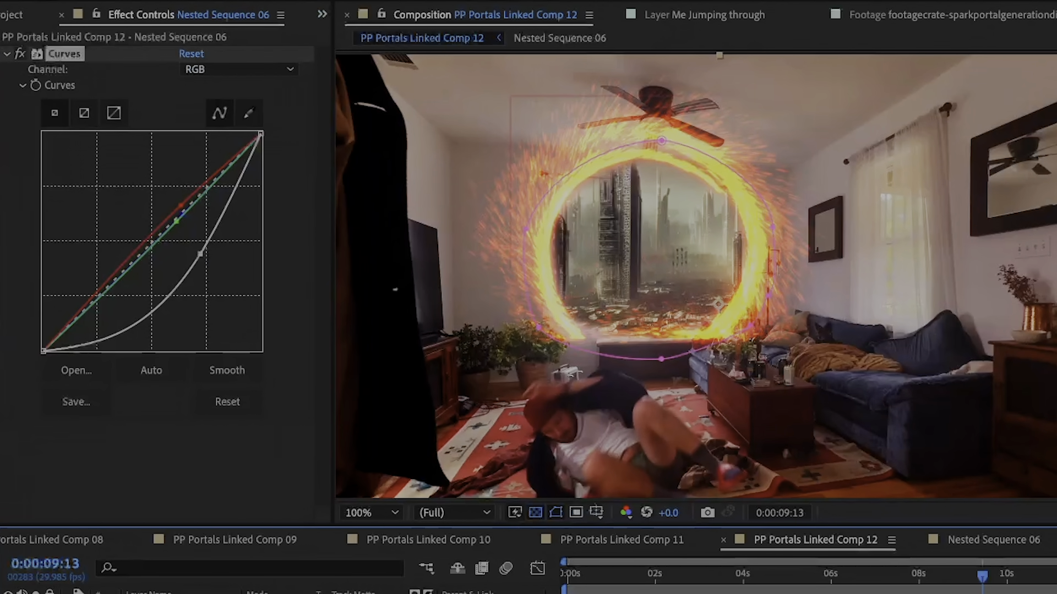
pyautogui.press('Home')
pyautogui.press('space')
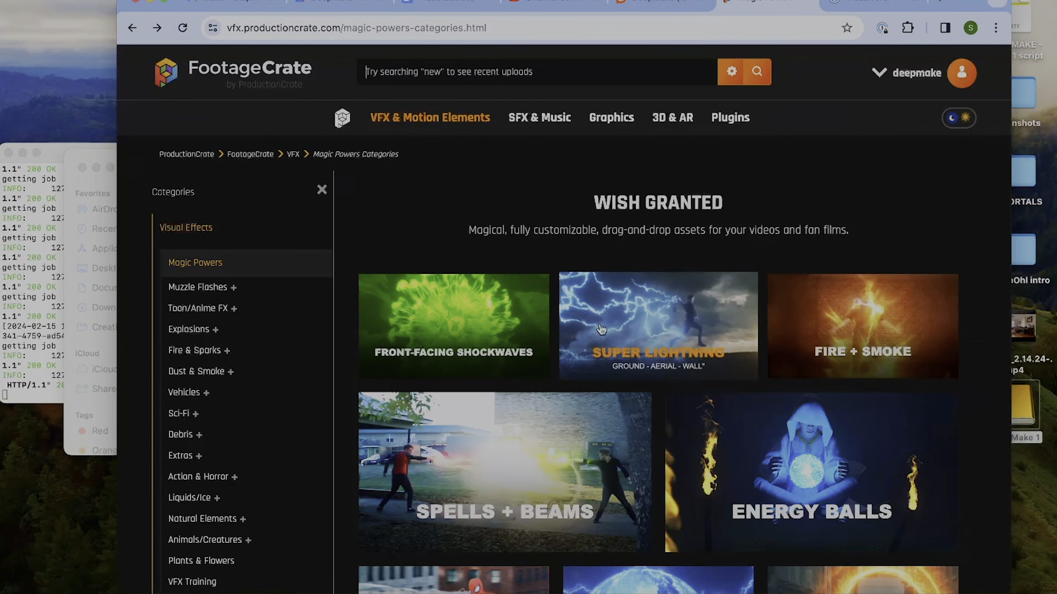
# Switch to the FootageCrate website and browse the magic power and magic spell effects.
pyautogui.scroll(-15, 866, 384)
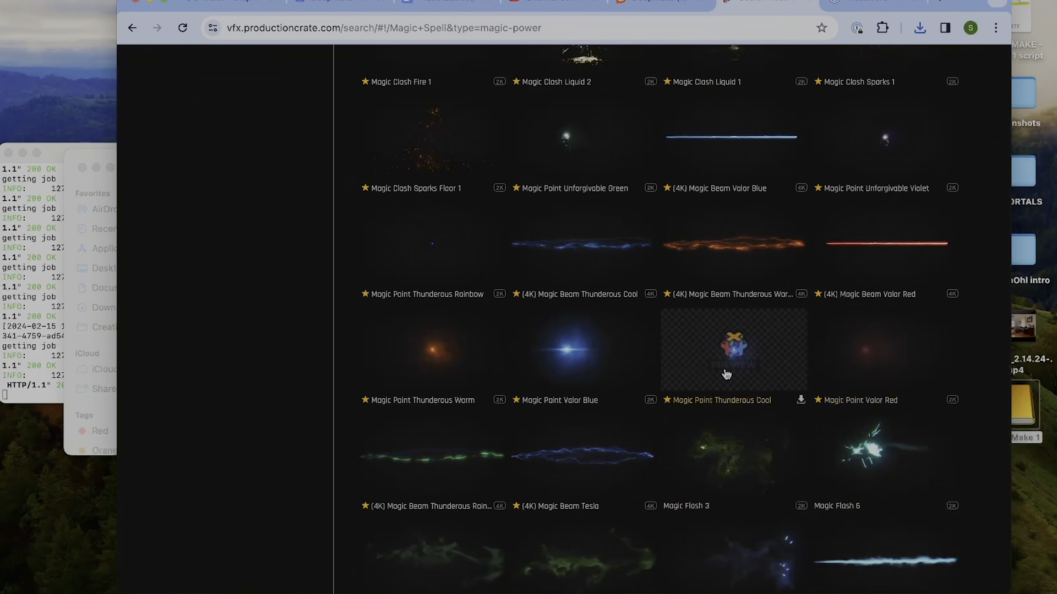
pyautogui.scroll(-6, 772, 361)
pyautogui.scroll(-15, 772, 361)
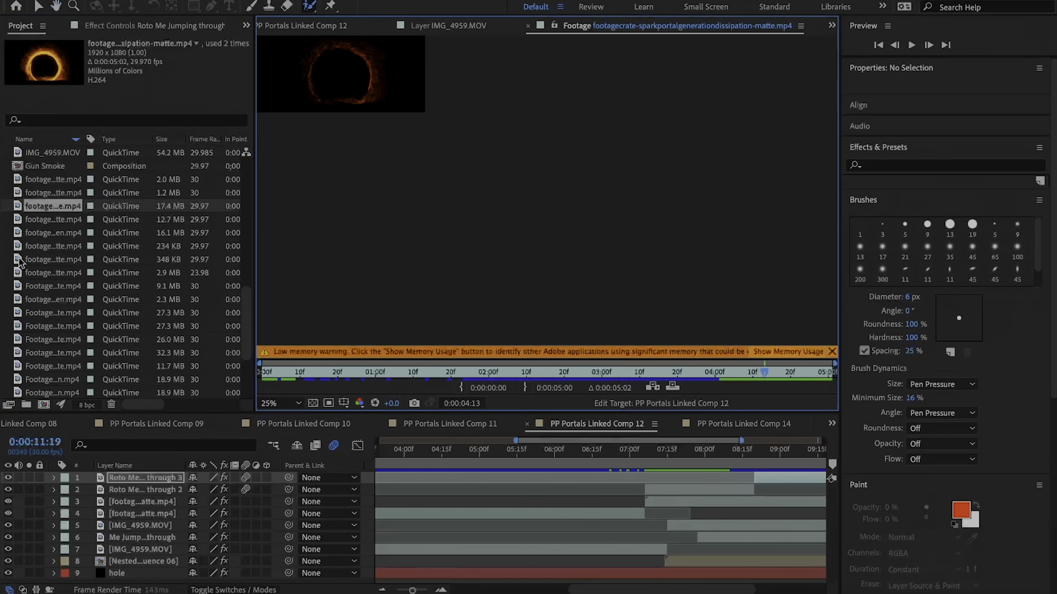
# In After Effects, add the footagecrate-magic-flash-3-matte.mp4 clip to PP Portals Linked Comp 12 at 0:00:07:15, beneath the Roto Me Jumping through 3 layer.
pyautogui.doubleClick(19, 259)
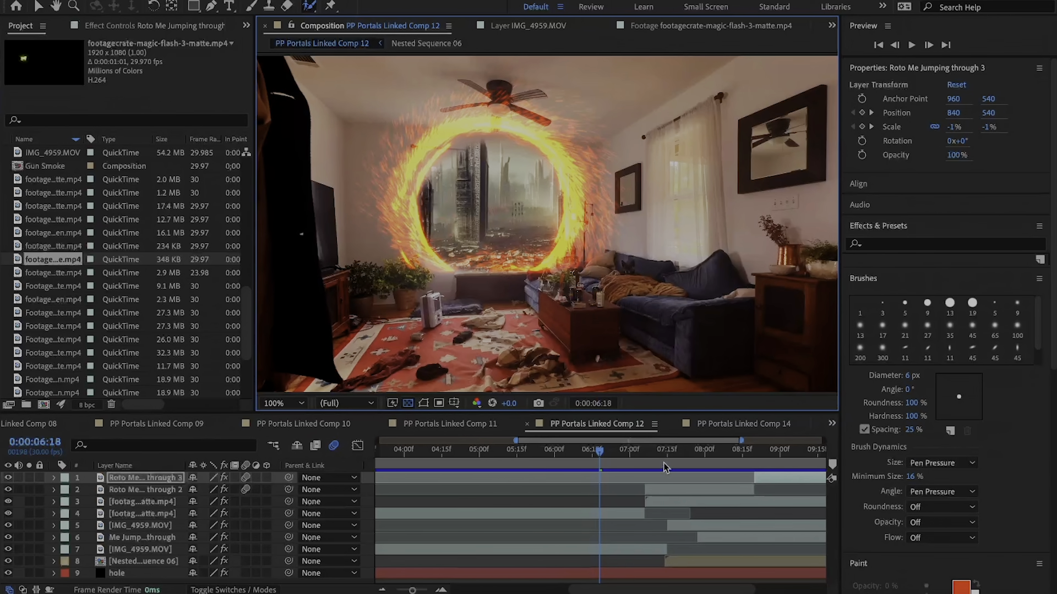
pyautogui.click(665, 456)
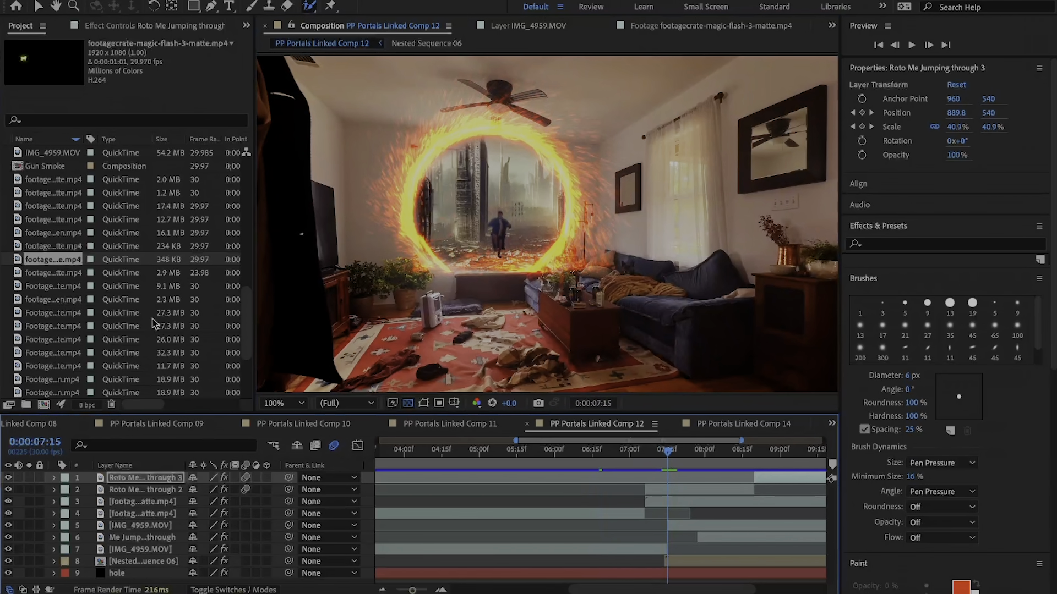
pyautogui.moveTo(17, 262); pyautogui.dragTo(143, 483)
pyautogui.moveTo(668, 452); pyautogui.dragTo(704, 460)
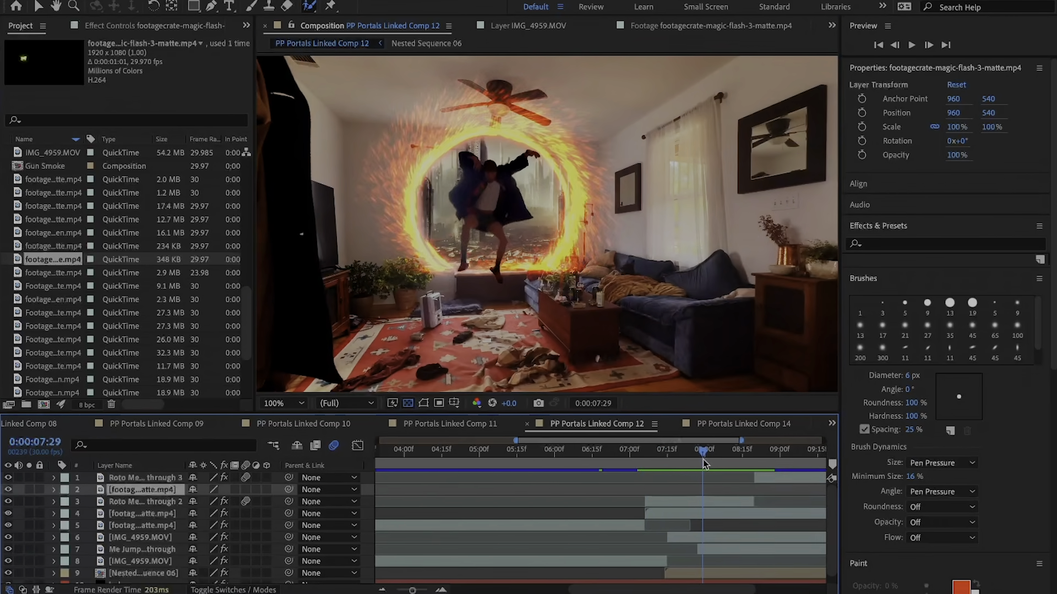
pyautogui.moveTo(703, 460); pyautogui.dragTo(686, 460)
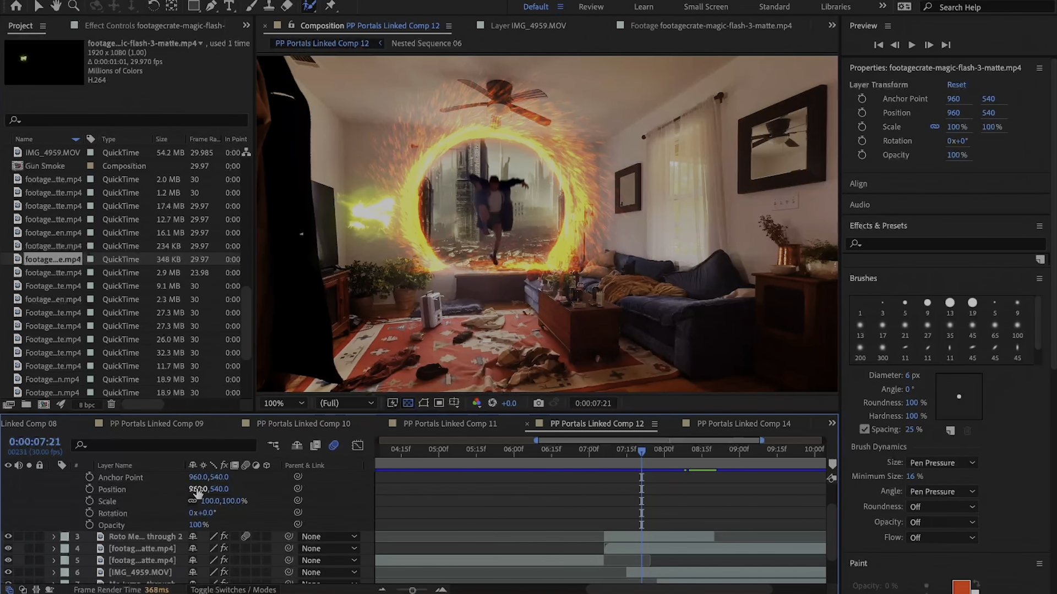
# Scale the magic flash layer to 60% and move it to position 1049, 663 at the lower part of the portal.
pyautogui.moveTo(197, 491); pyautogui.dragTo(259, 492)
pyautogui.moveTo(219, 490); pyautogui.dragTo(302, 493)
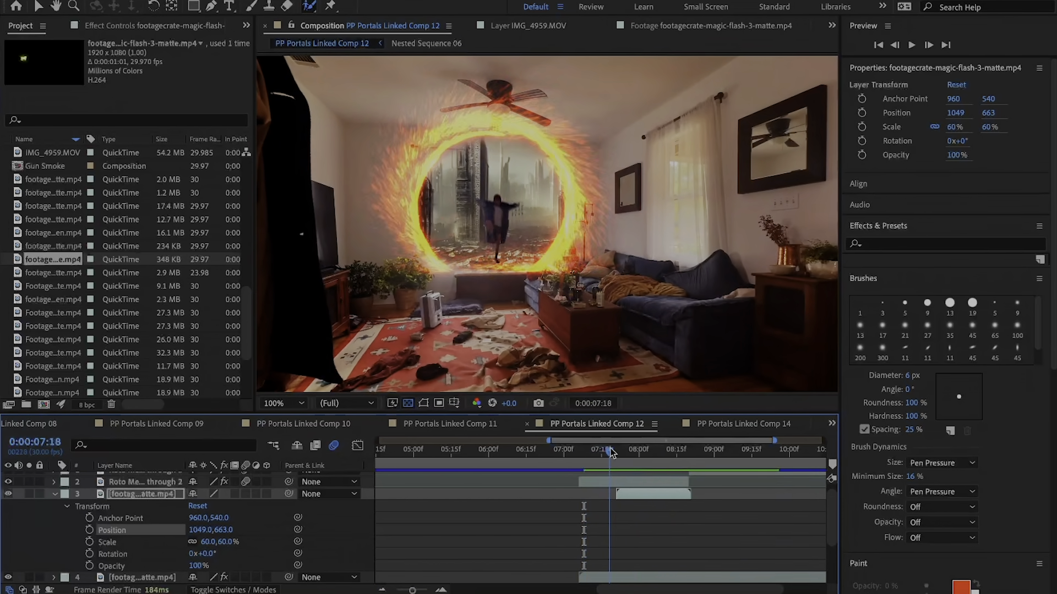
pyautogui.moveTo(605, 453); pyautogui.dragTo(586, 456)
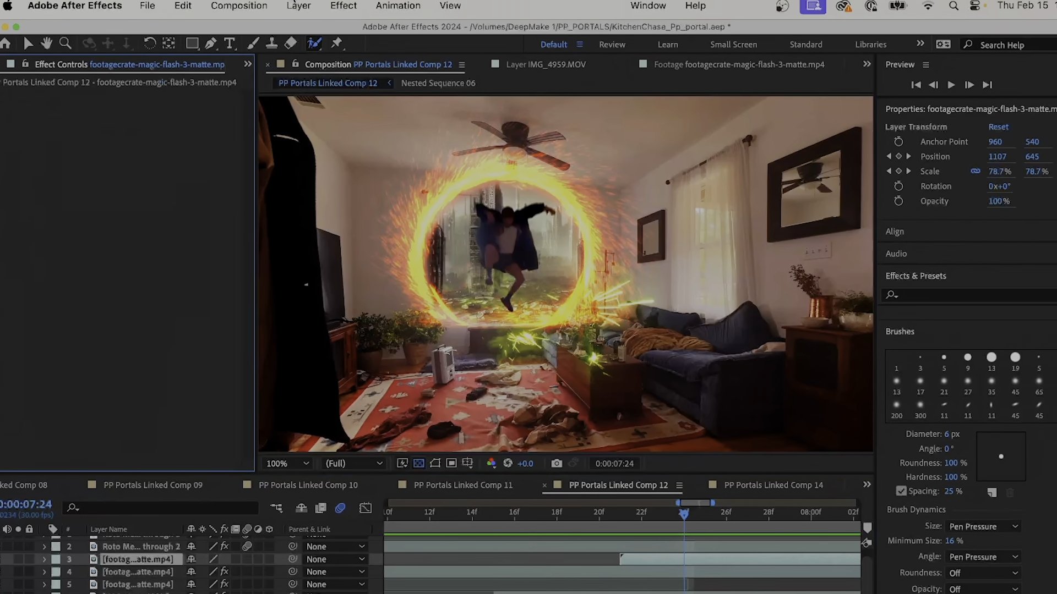
# Apply CC Toner to the magic flash layer and set its highlights to yellow FFFF6D sampled from the portal ring.
pyautogui.click(259, 7)
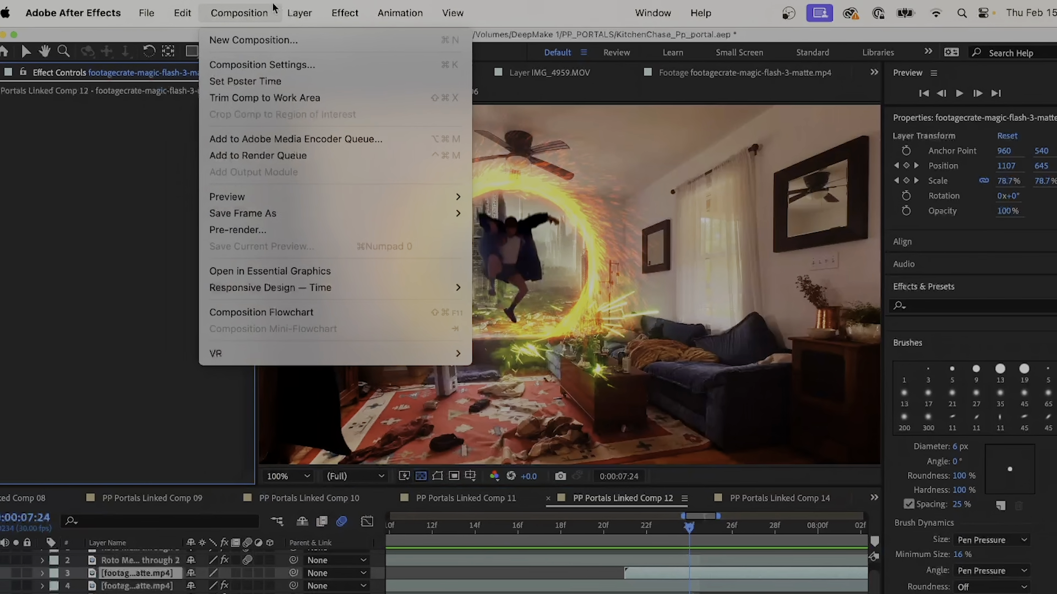
pyautogui.click(553, 323)
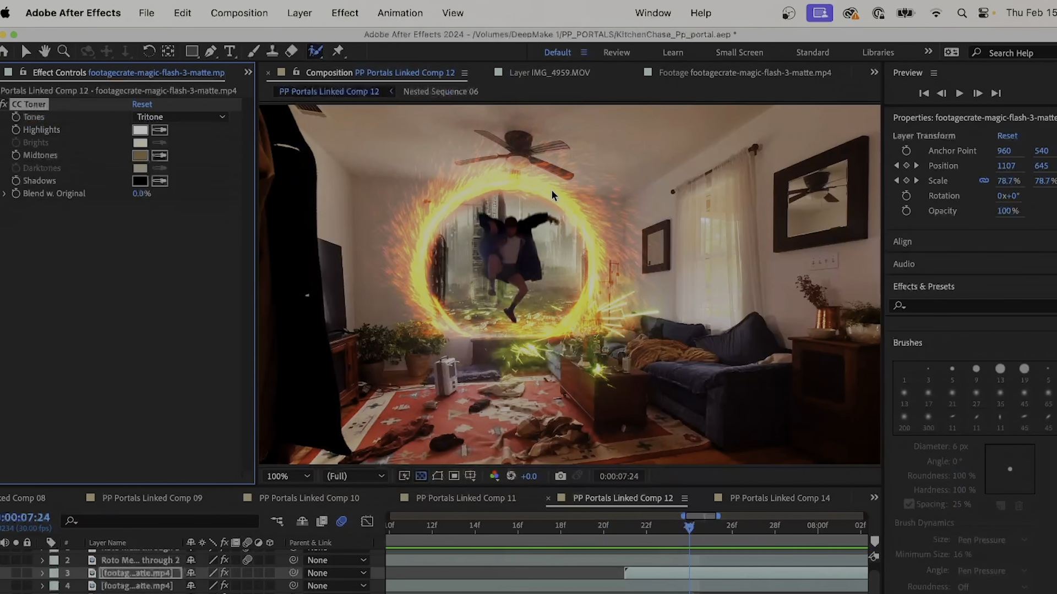
pyautogui.click(141, 131)
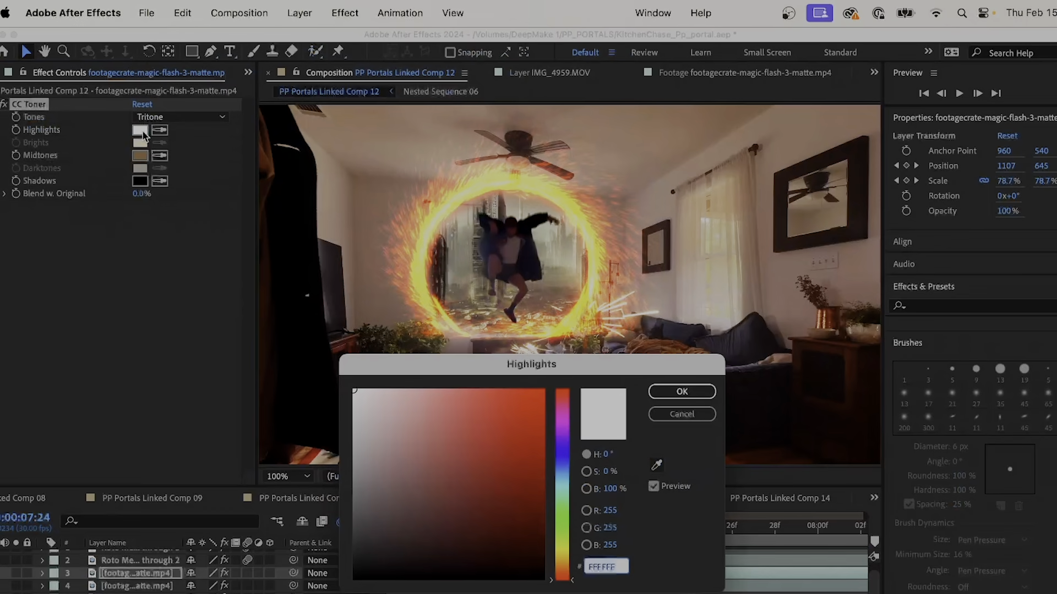
pyautogui.click(656, 465)
pyautogui.click(595, 241)
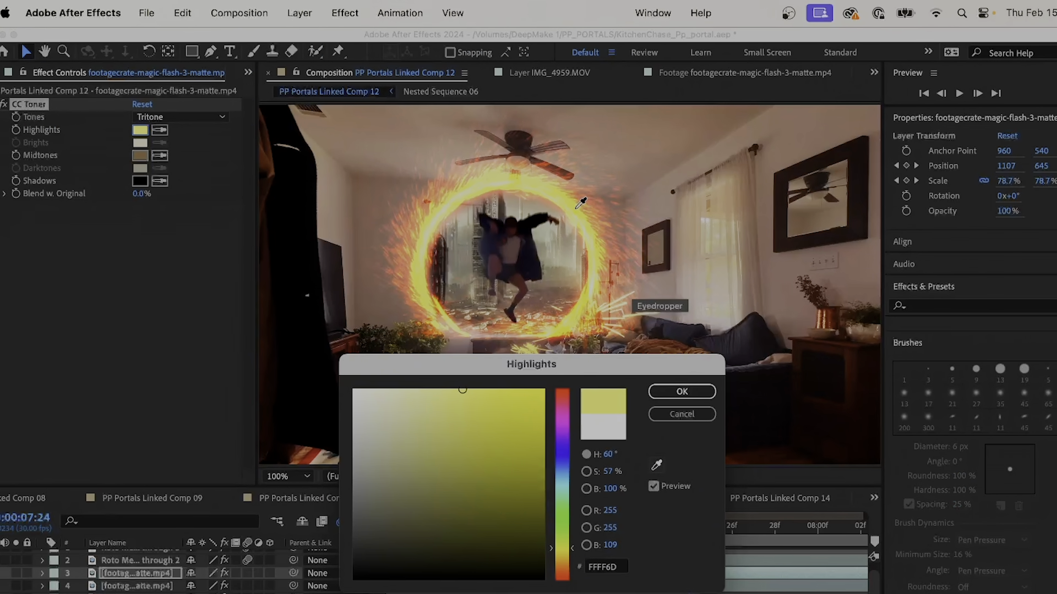
pyautogui.click(682, 391)
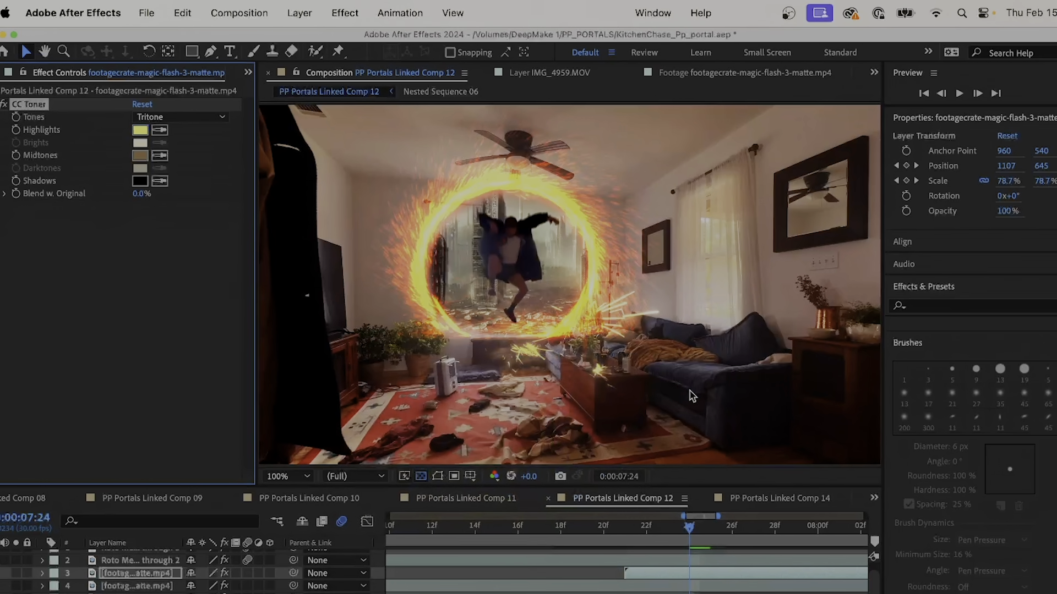
# Set the CC Toner midtones to orange E55D33 sampled from the portal sparks, and play back the jump.
pyautogui.click(139, 155)
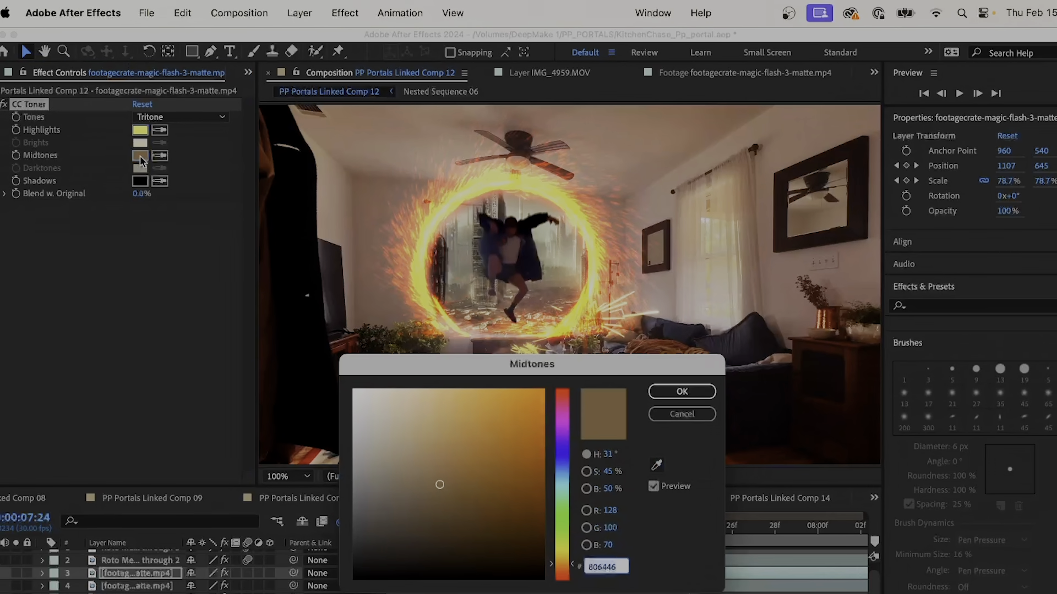
pyautogui.click(654, 466)
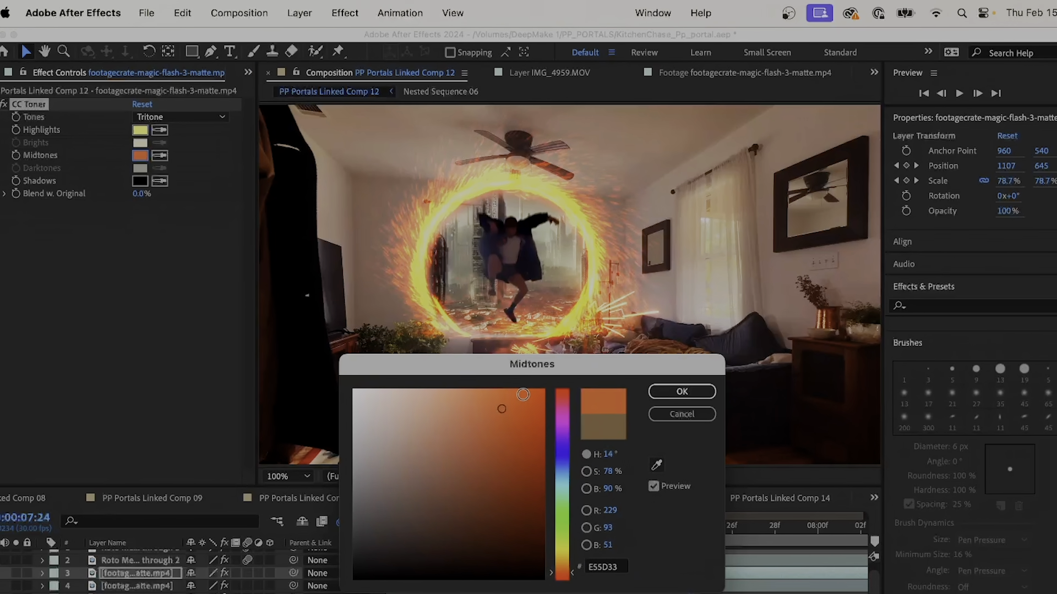
pyautogui.click(682, 391)
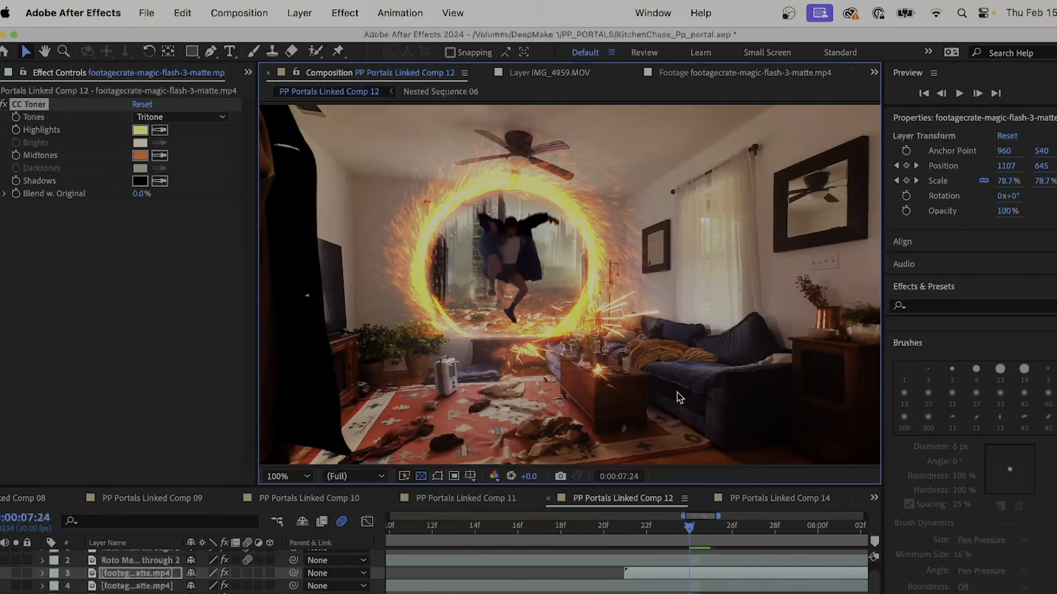
pyautogui.moveTo(618, 533); pyautogui.dragTo(575, 542)
pyautogui.press('space')
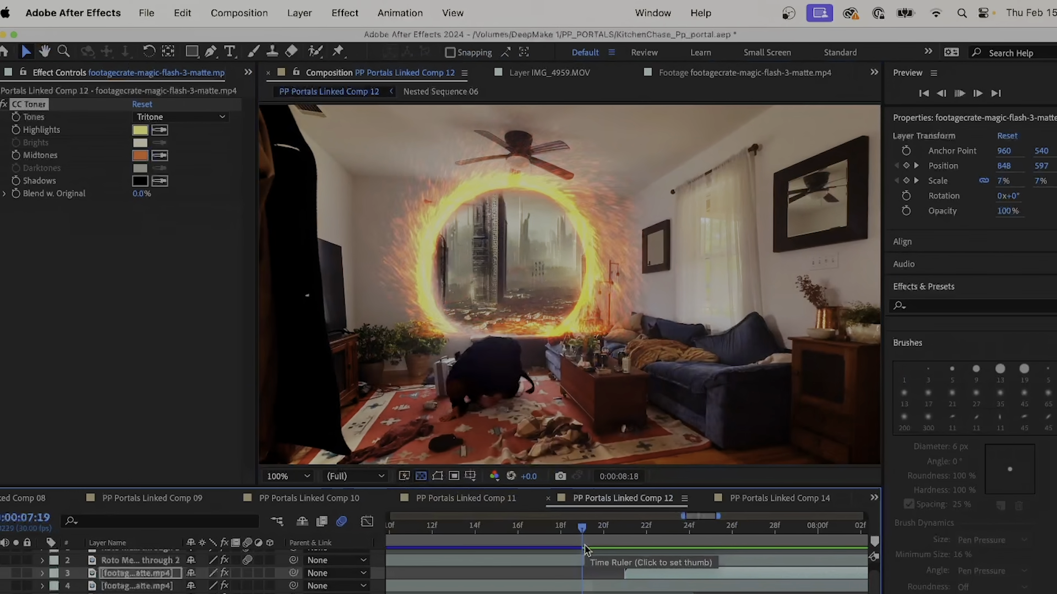